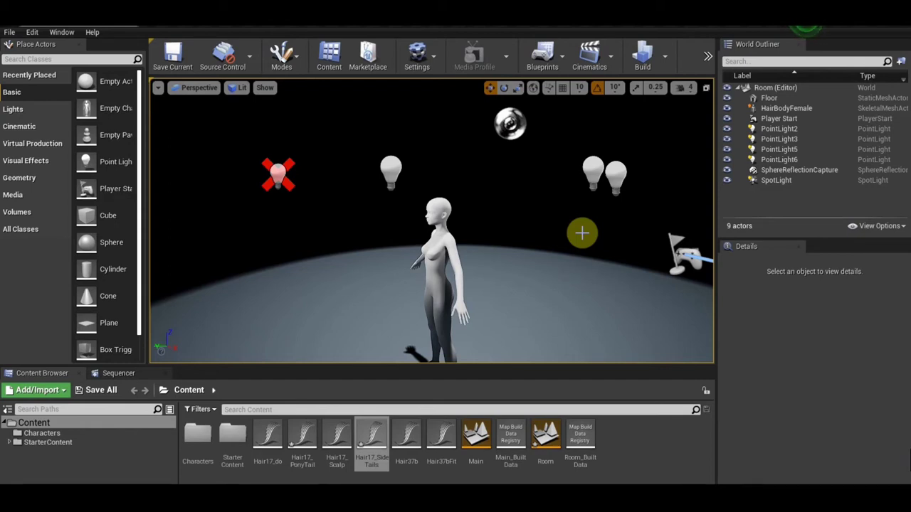
right_drag(486, 230, 486, 235)
drag(461, 220, 461, 234)
right_drag(462, 200, 461, 192)
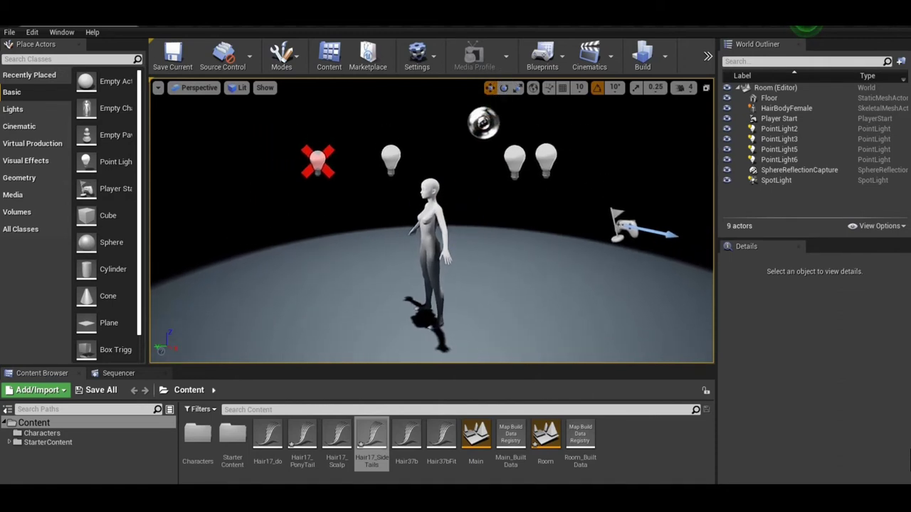
drag(462, 200, 461, 182)
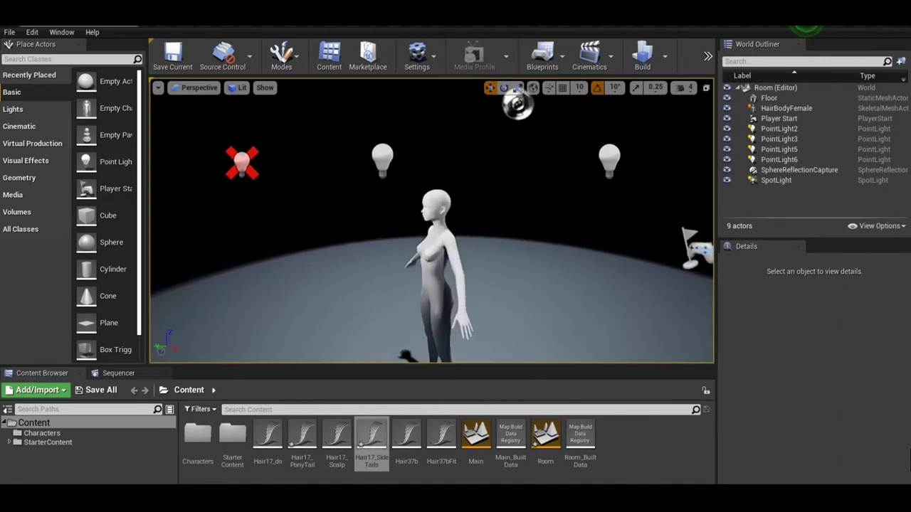
- Place the Hair17_do, Hair17_PonyTail, Hair17_Scalp and Hair17_SideTails grooms together on the floor beside the character's feet
click(270, 434)
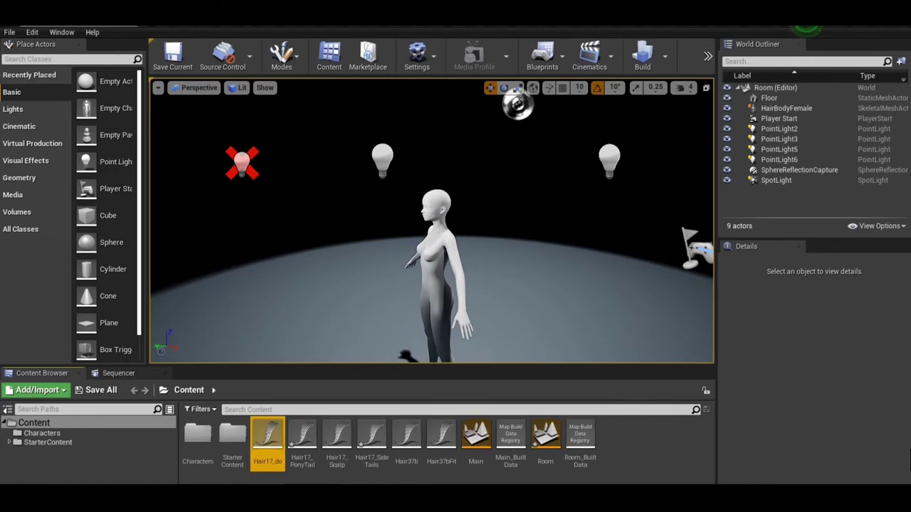
shift+click(370, 437)
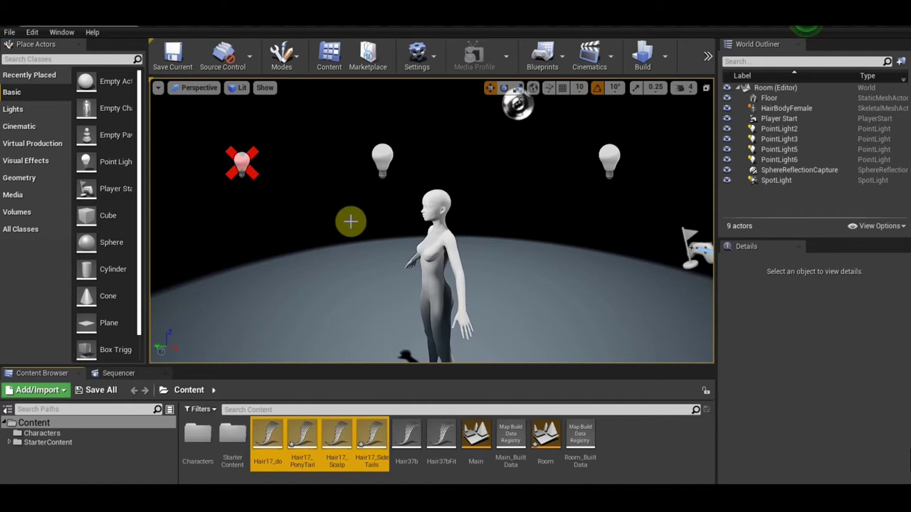
mouse_move(350, 221)
right_down()
mouse_move(350, 238)
mouse_move(350, 220)
right_up()
drag(351, 218, 351, 261)
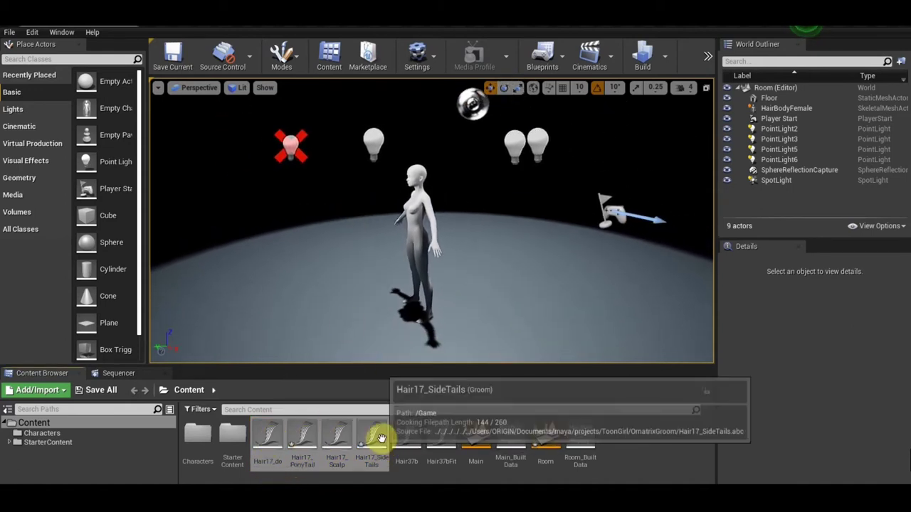
click(402, 438)
click(375, 438)
shift+click(290, 442)
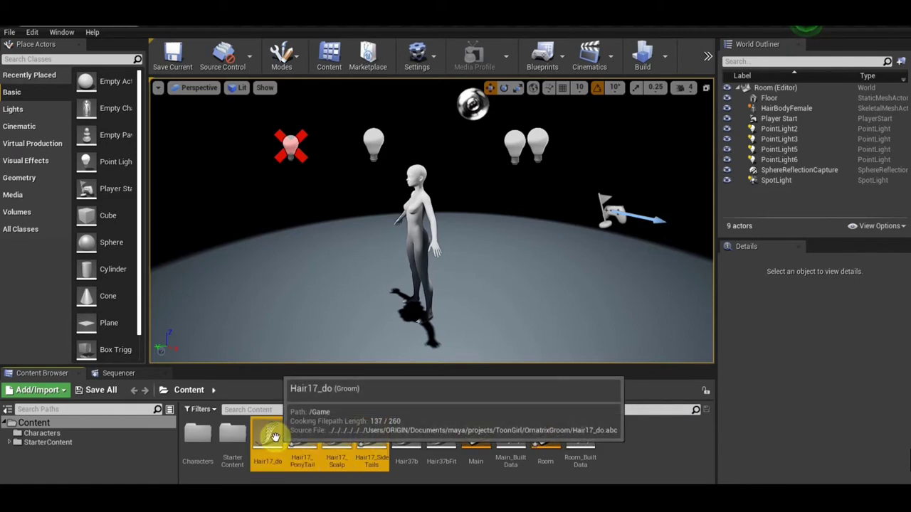
shift+click(268, 436)
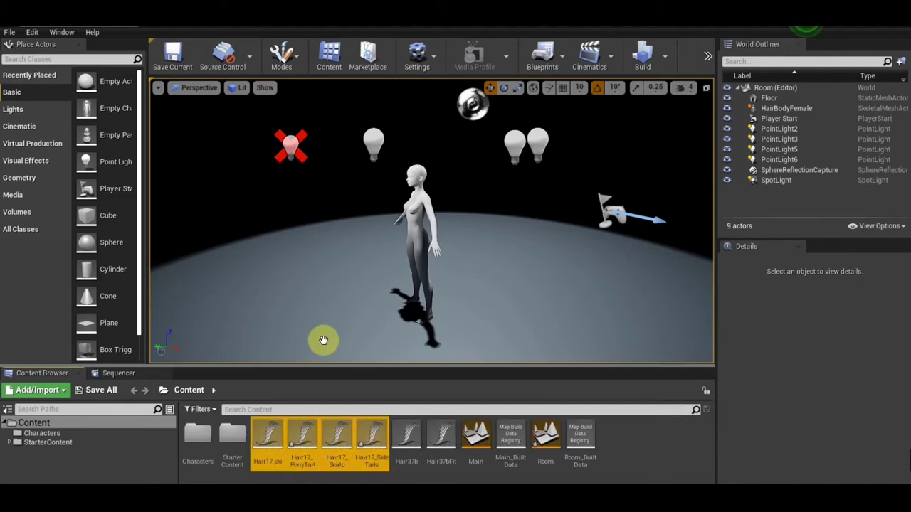
right_drag(361, 207, 397, 216)
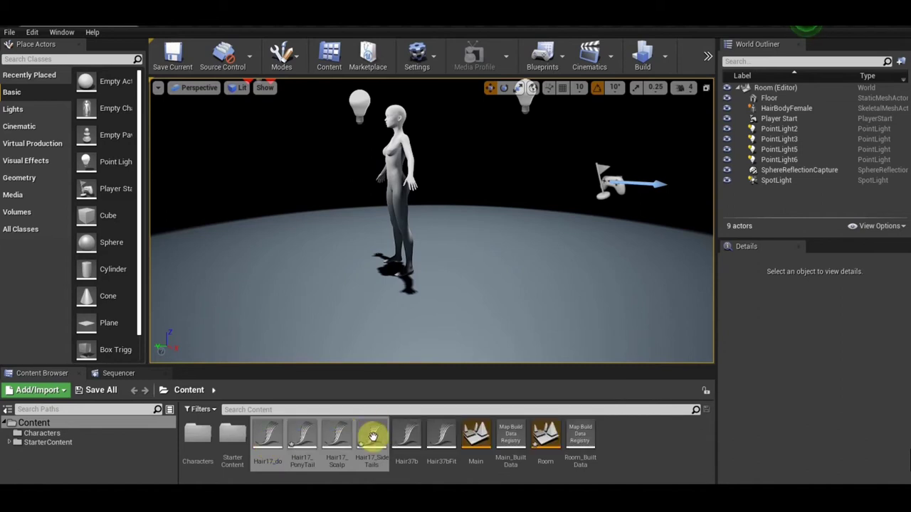
drag(294, 443, 432, 271)
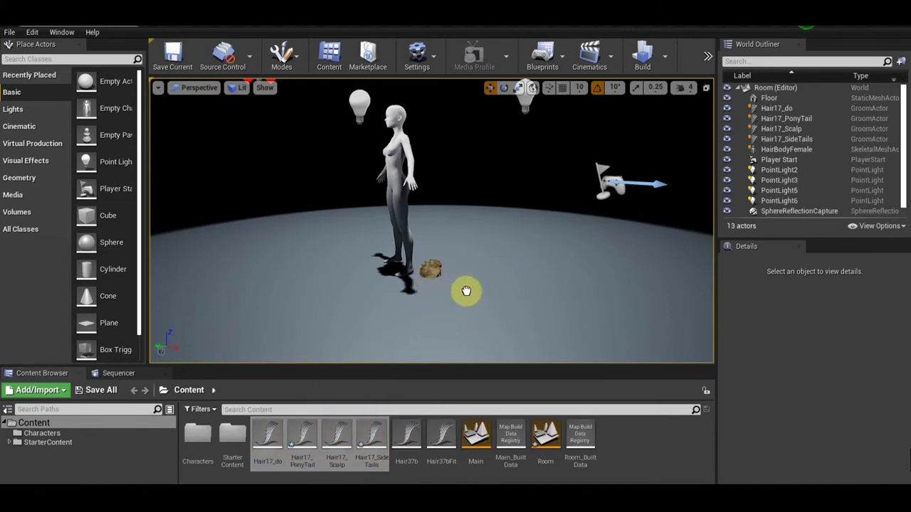
- Raise the four placed hair grooms together to a height of about 117, beside the character's body
scroll(474, 275, up, 2)
middle_drag(480, 272, 480, 254)
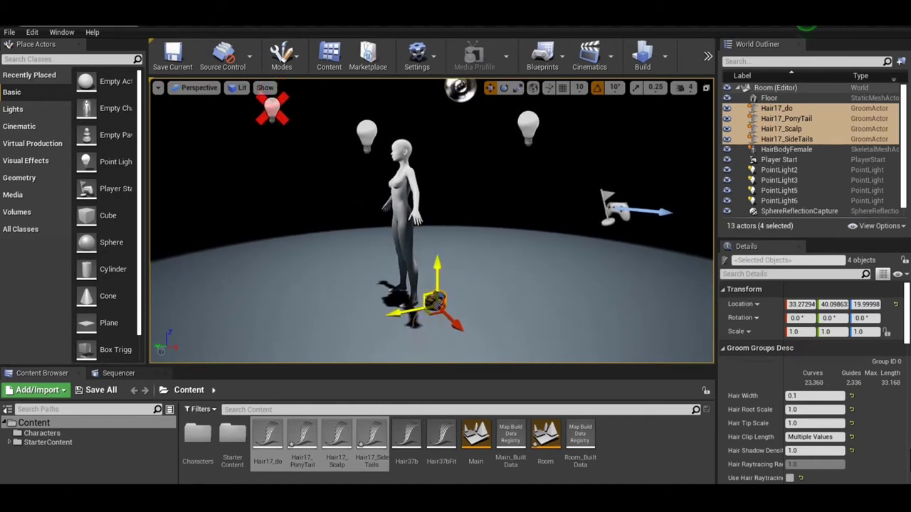
drag(435, 300, 437, 213)
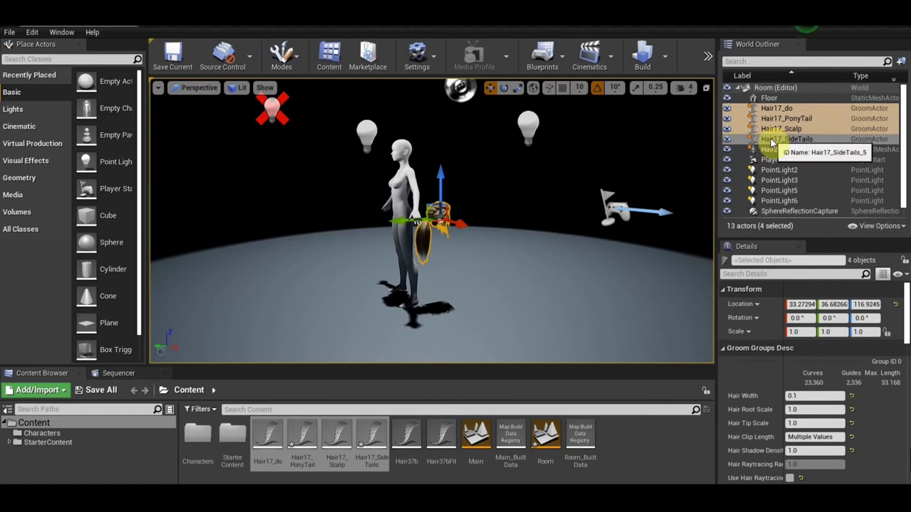
- Attach the four selected Hair17 grooms to the head bone of HairBodyFemale
drag(771, 142, 767, 154)
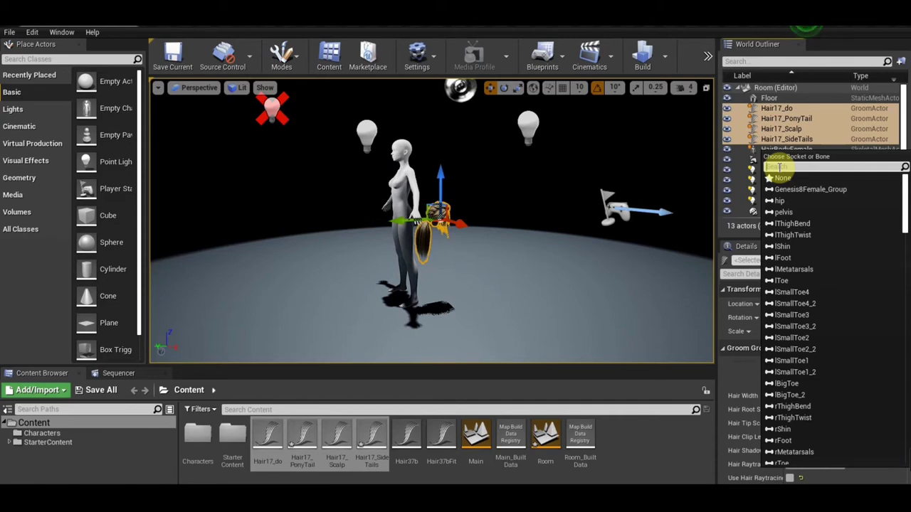
text(h)
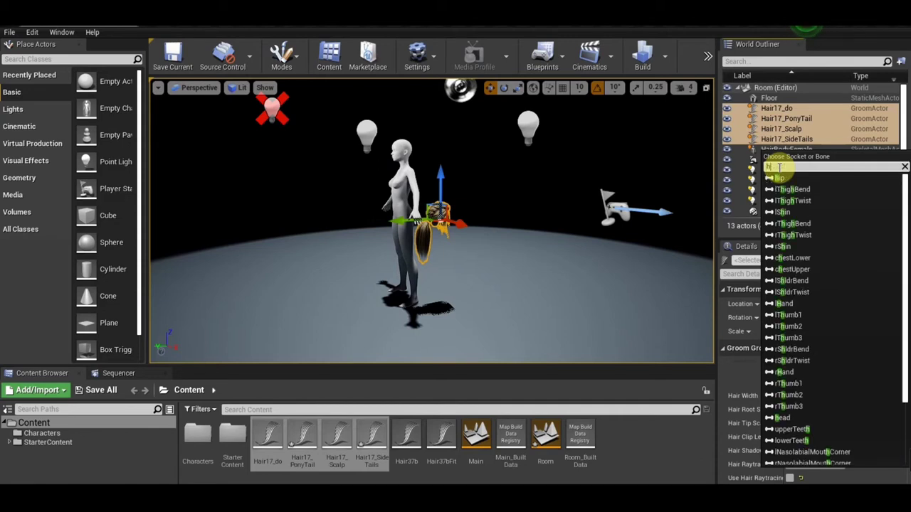
text(e)
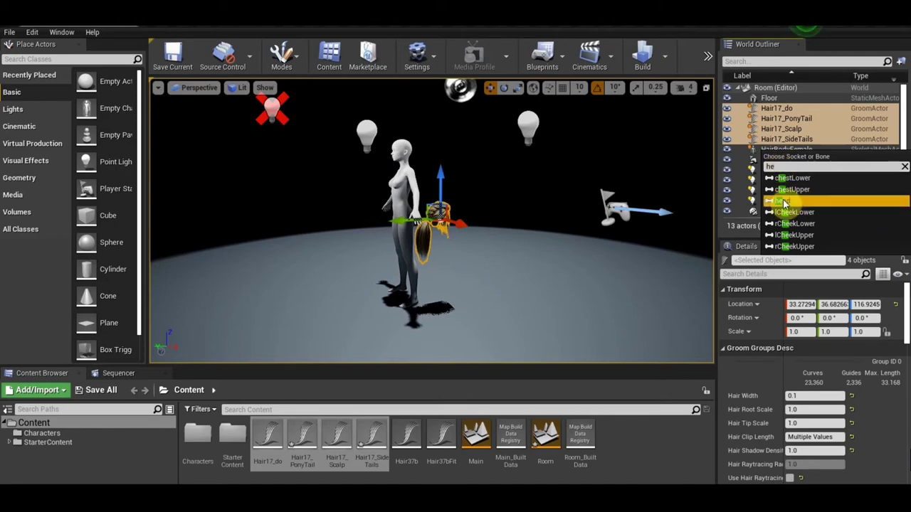
click(819, 202)
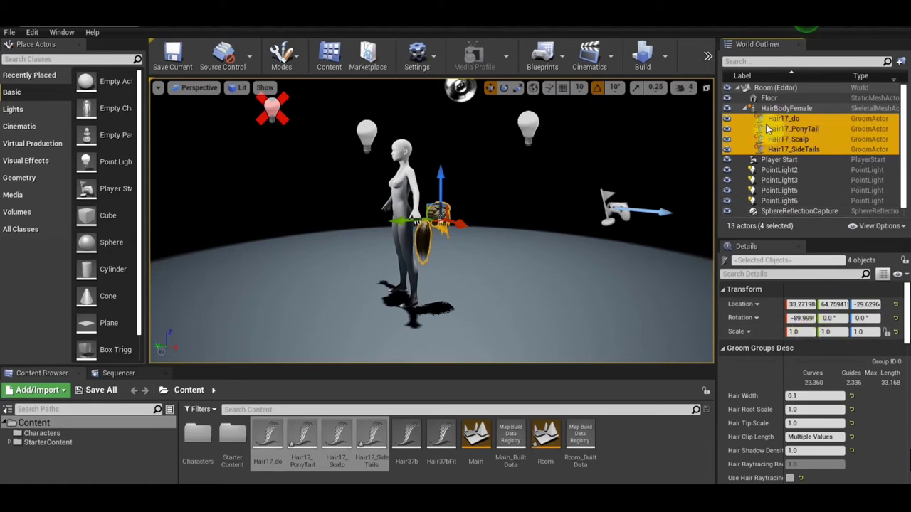
- Set the relative location of the four attached grooms to 0, 0, 0
click(803, 303)
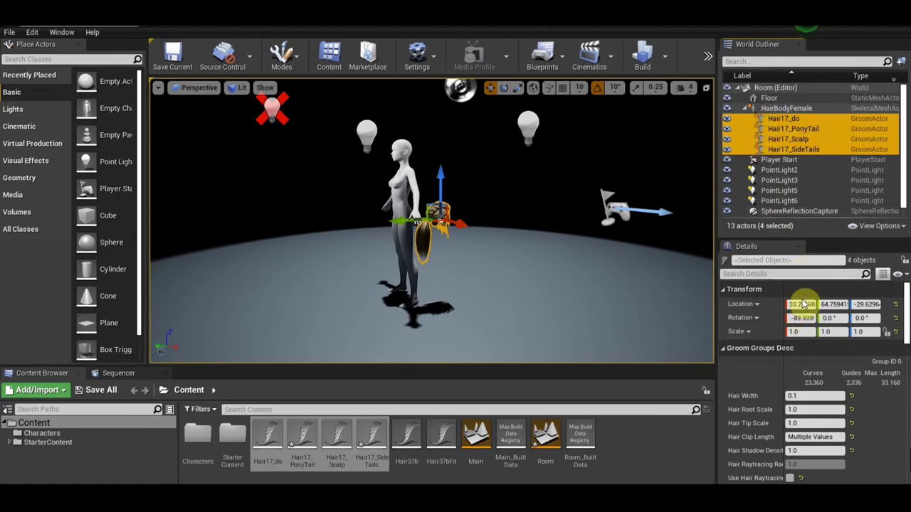
click(803, 304)
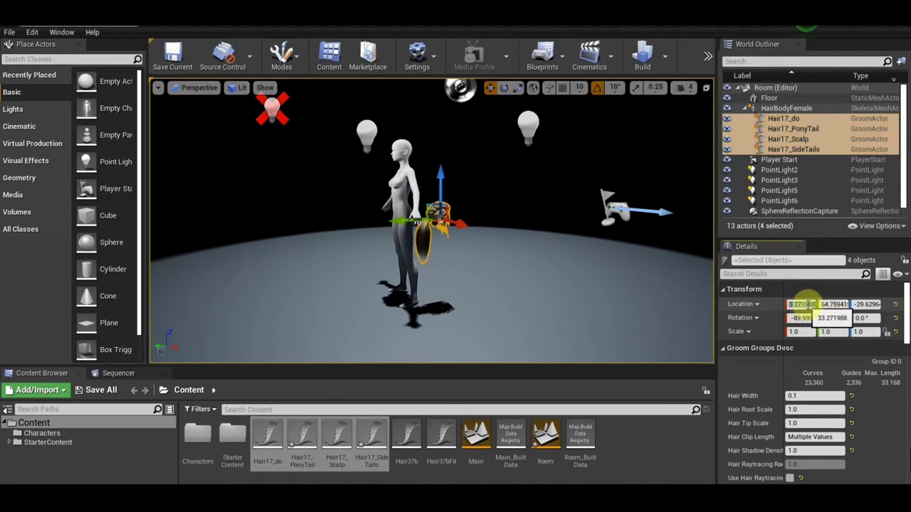
text(0)
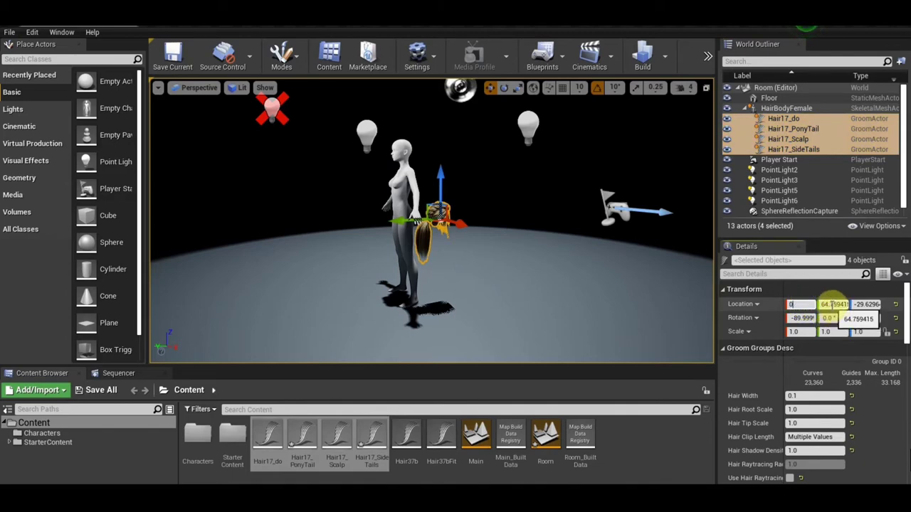
click(834, 304)
text(0)
click(867, 304)
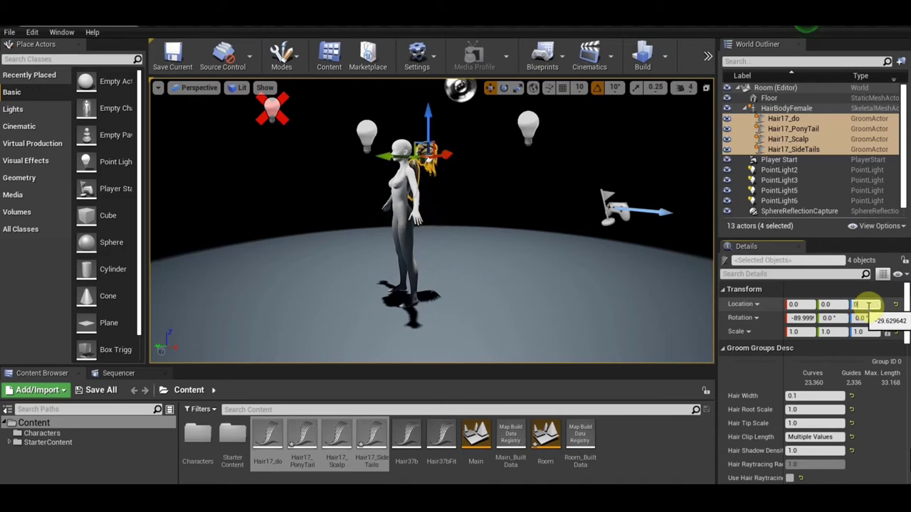
text(0)
key(Return)
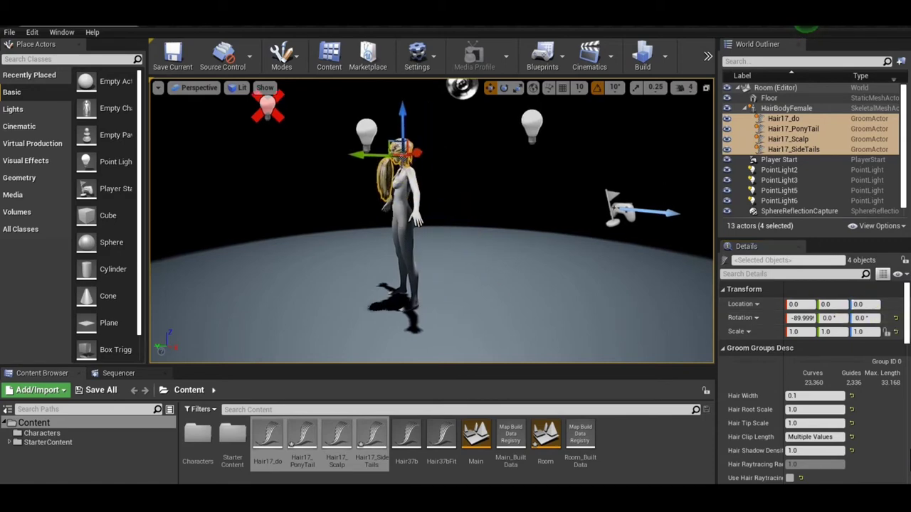
- Raise the attached grooms to a Y location of about -2.84 and rotate them 180° about the vertical axis
key(f)
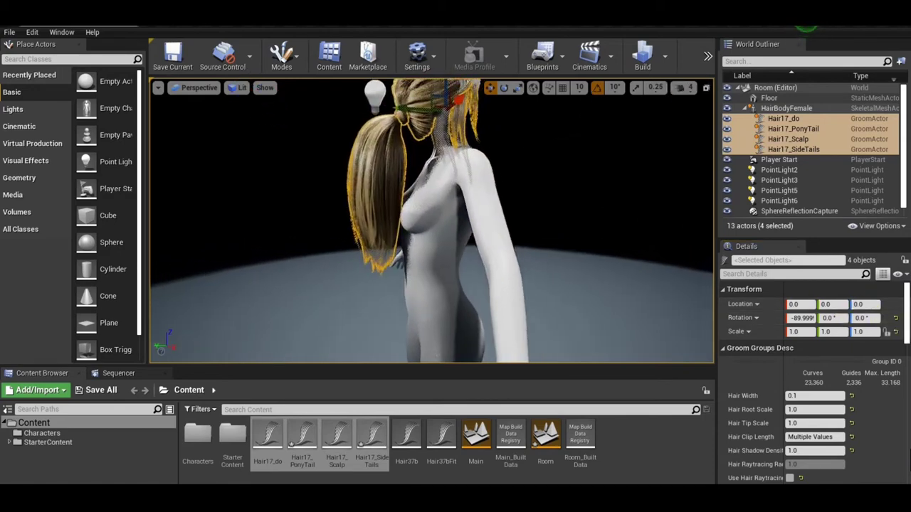
alt+drag(508, 233, 455, 244)
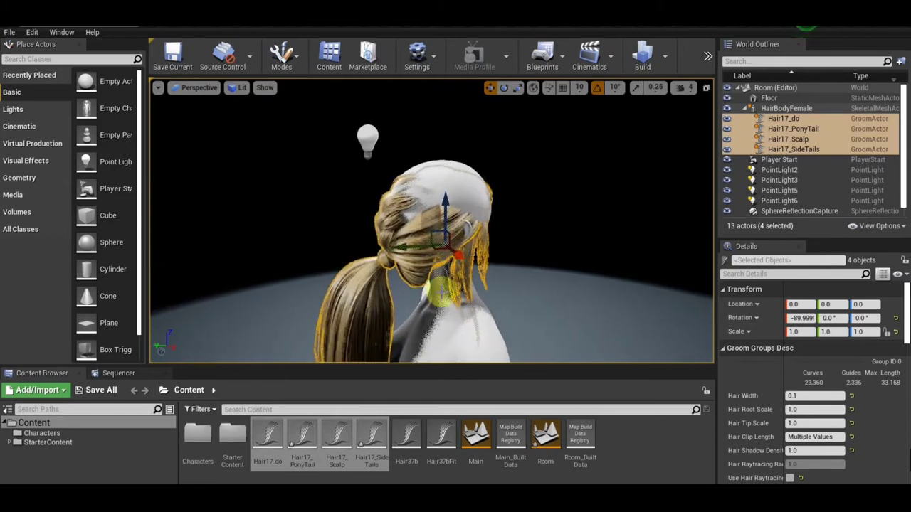
drag(444, 206, 444, 191)
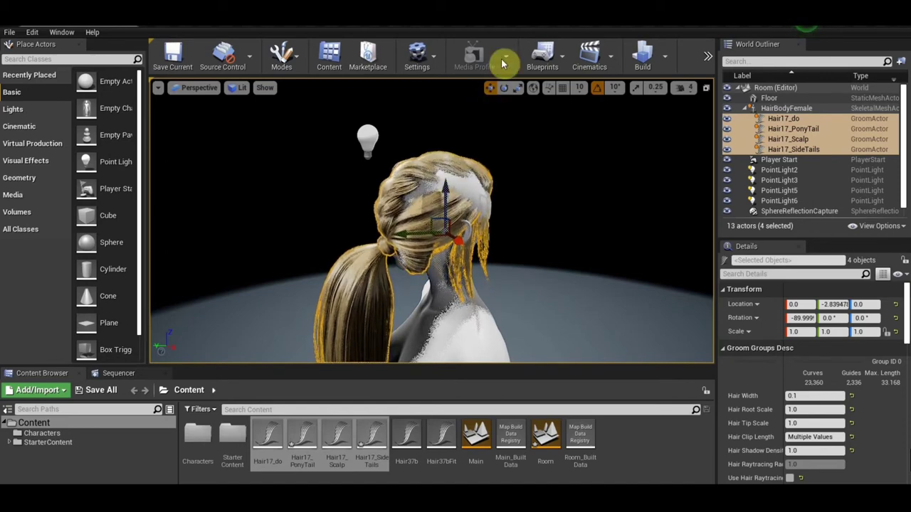
click(505, 89)
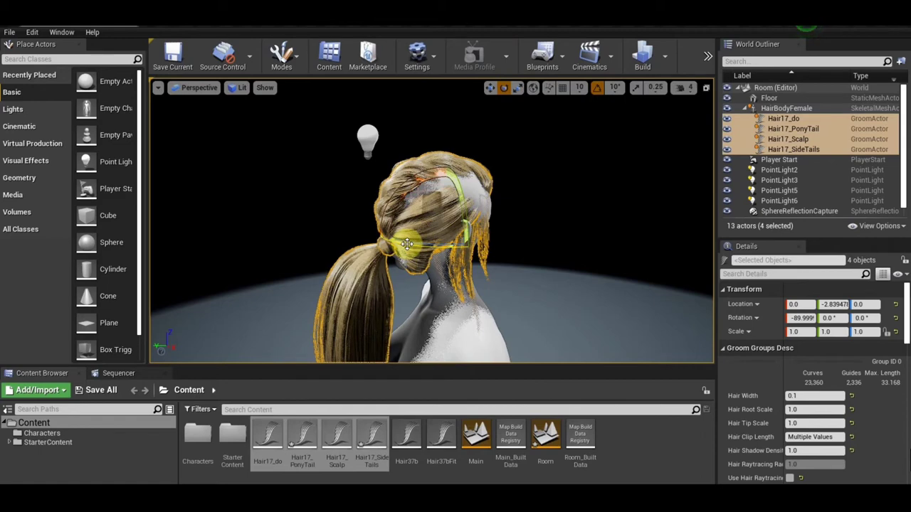
drag(475, 257, 495, 234)
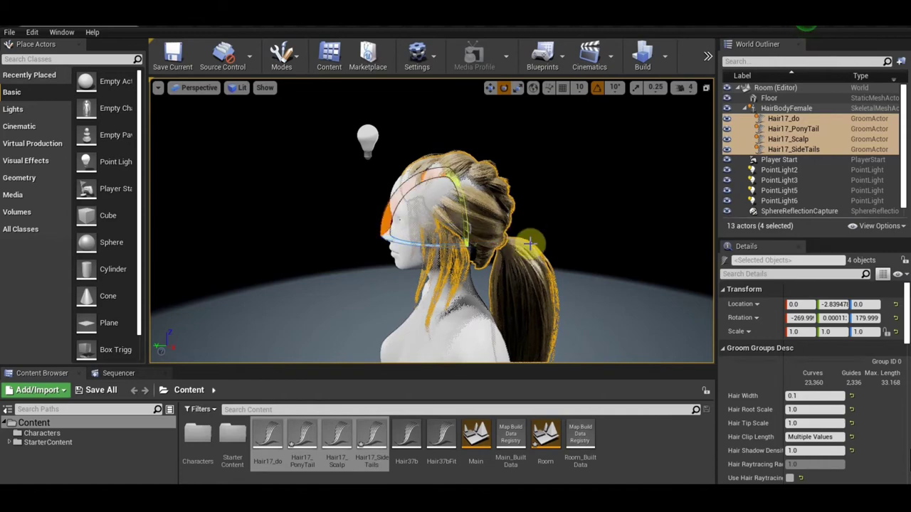
- Move the four grooms up and forward onto the head, to about Y -7.1 and Z 1.32
mouse_move(556, 247)
right_down()
mouse_move(470, 247)
mouse_move(556, 247)
right_up()
right_drag(430, 245, 498, 267)
key(f)
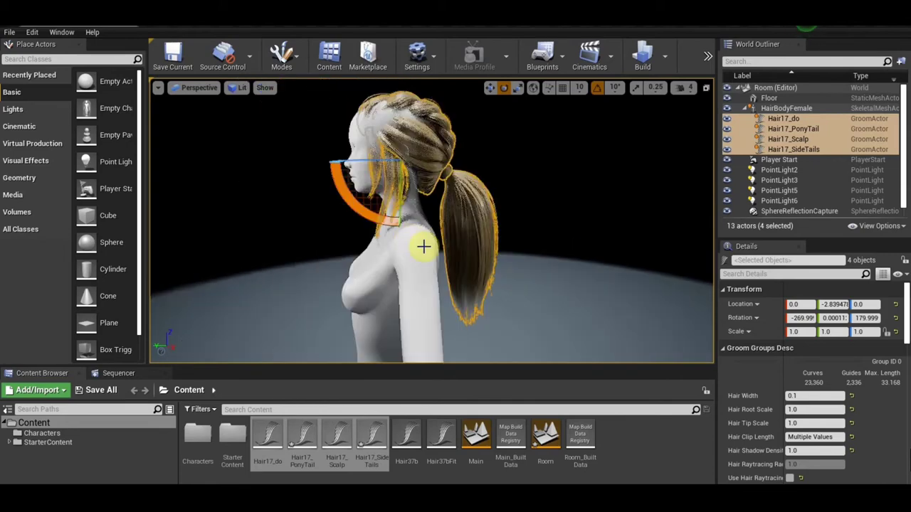
alt+drag(422, 246, 448, 271)
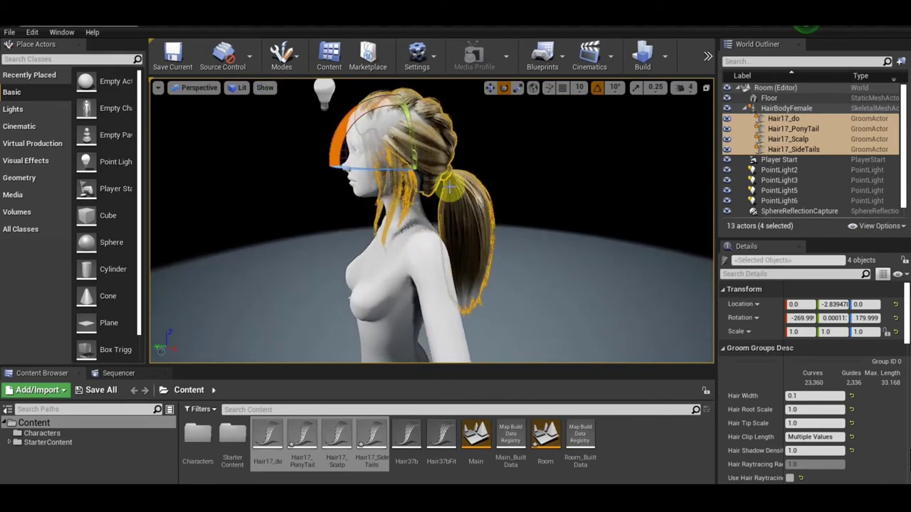
click(489, 88)
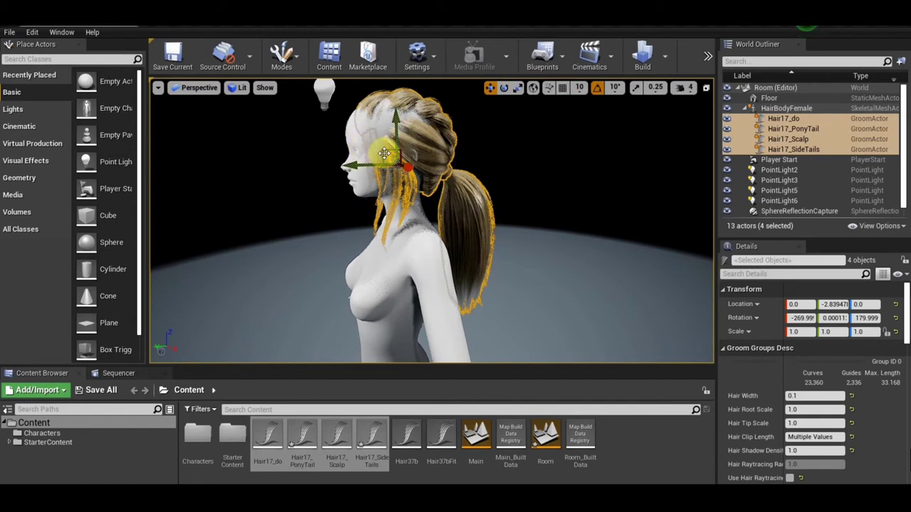
drag(383, 154, 377, 135)
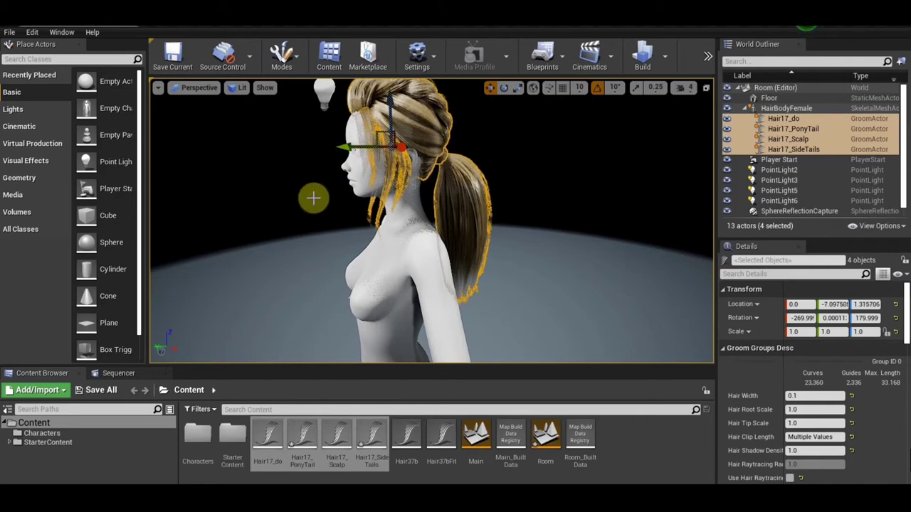
right_click(283, 208)
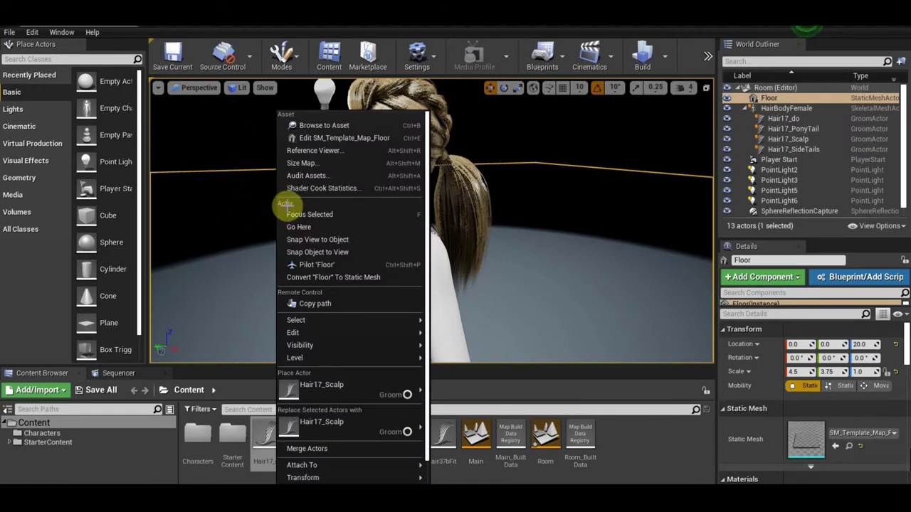
click(293, 213)
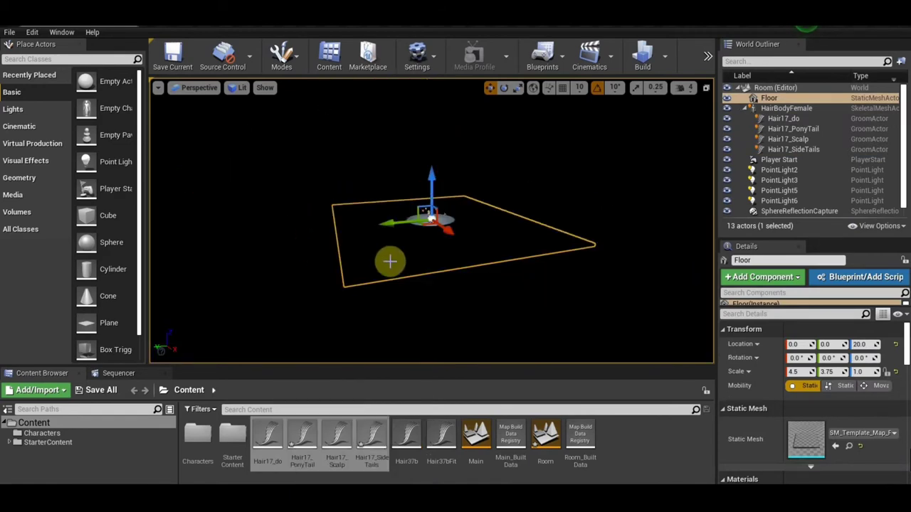
click(484, 337)
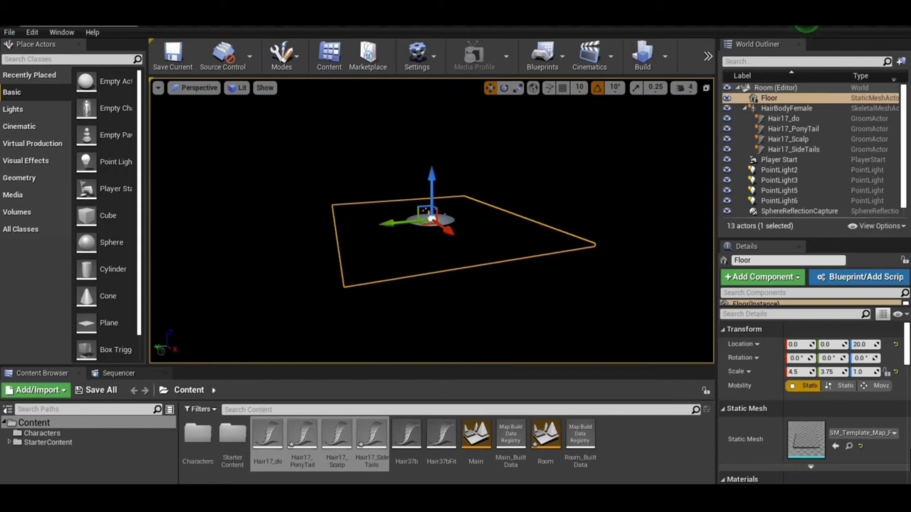
- Focus the view on the Hair17_do groom and examine how the hairstyle sits on the character's head
click(782, 118)
key(f)
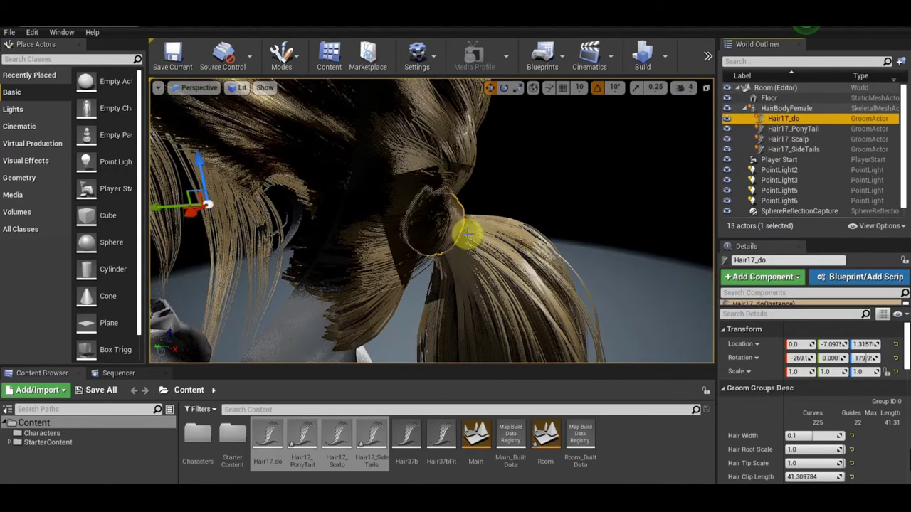
scroll(473, 216, down, 5)
scroll(473, 213, up, 8)
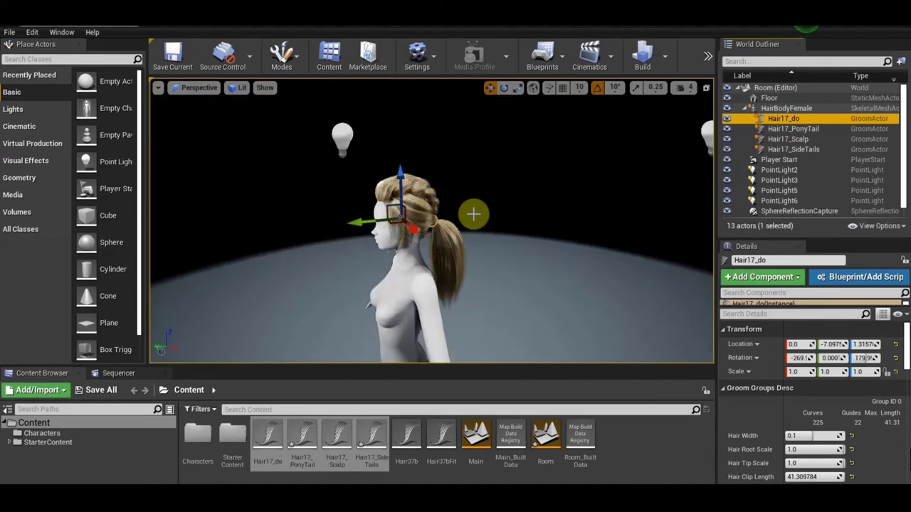
scroll(473, 193, down, 6)
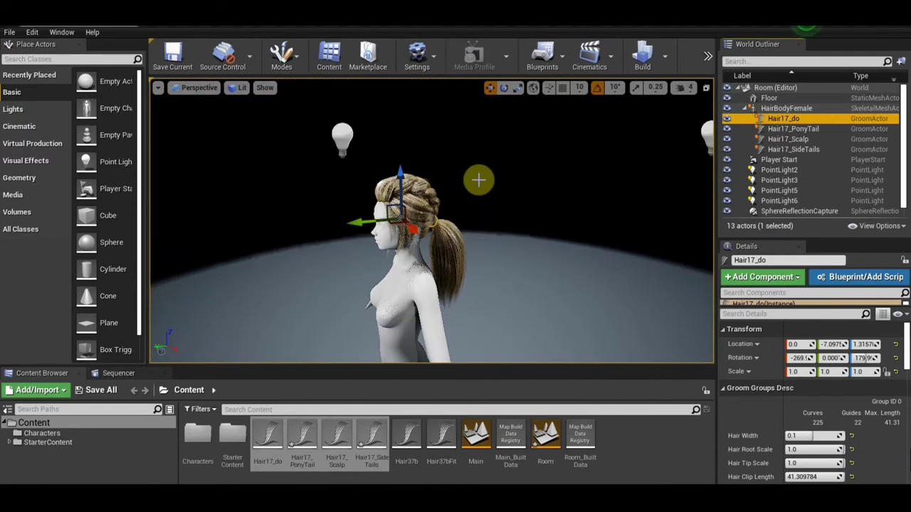
- Examine the hairstyle's fit from the front and in a close side profile of the head
right_drag(473, 194, 498, 174)
drag(498, 174, 498, 160)
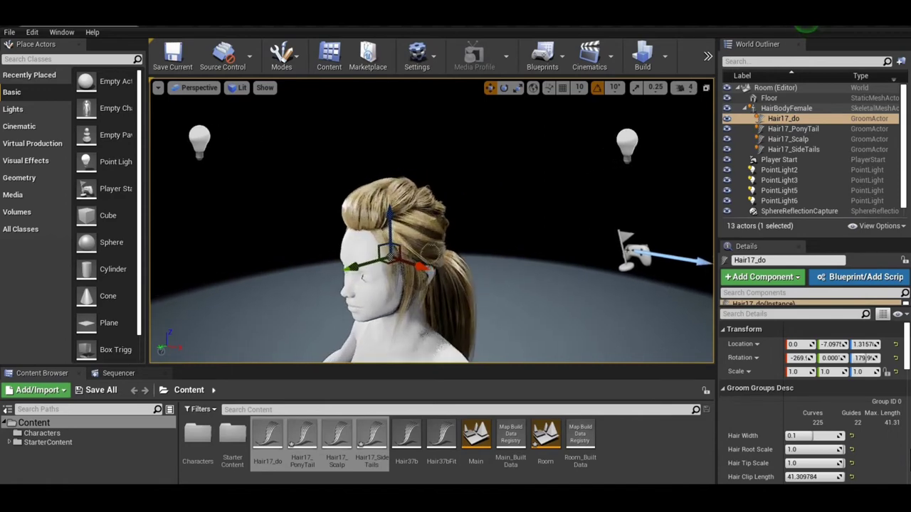
mouse_move(498, 160)
right_down()
mouse_move(502, 172)
mouse_move(488, 174)
right_up()
right_drag(158, 209, 285, 206)
right_drag(350, 180, 343, 180)
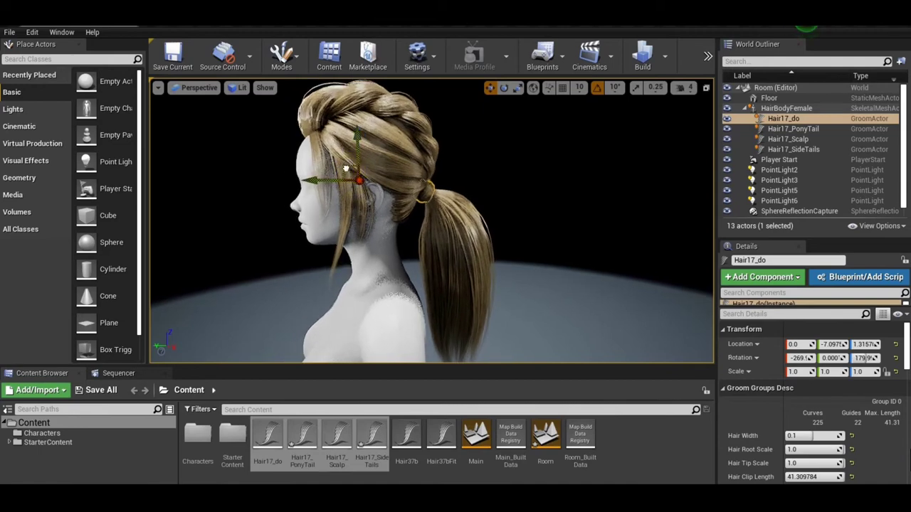
click(318, 178)
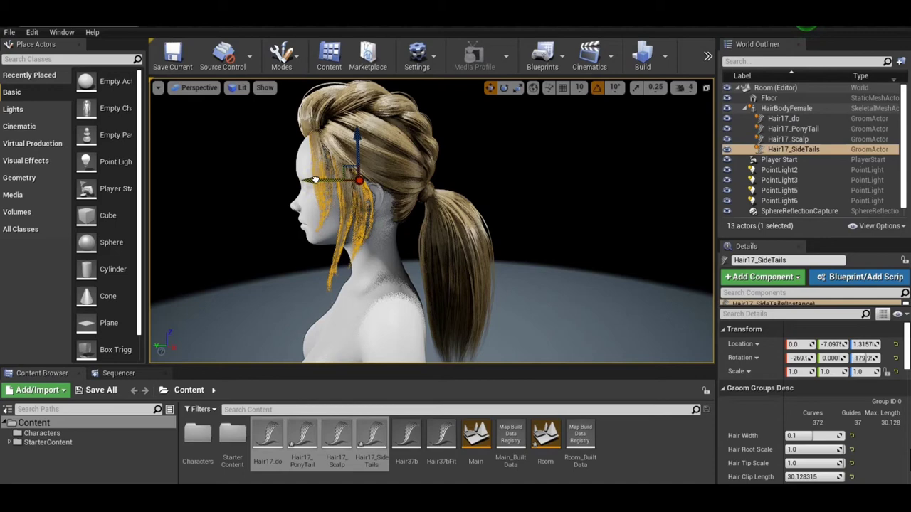
click(315, 180)
key(ctrl+z)
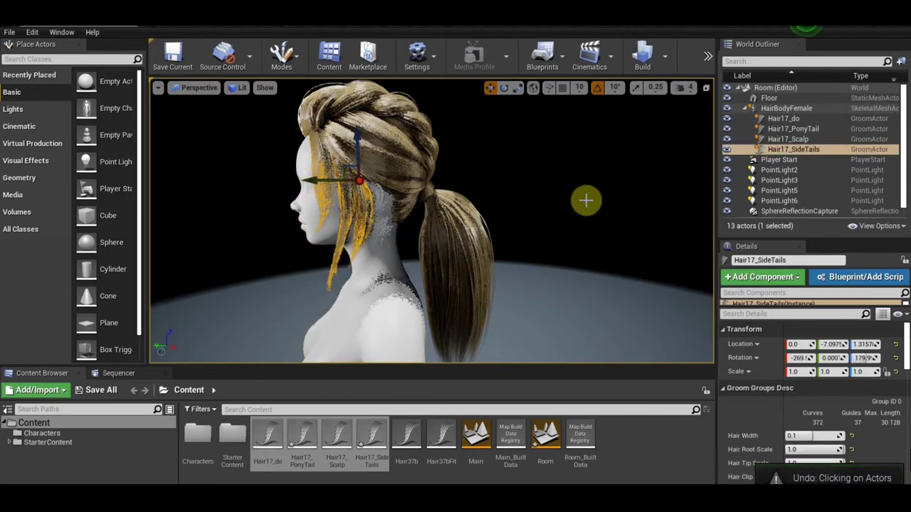
key(ctrl+z)
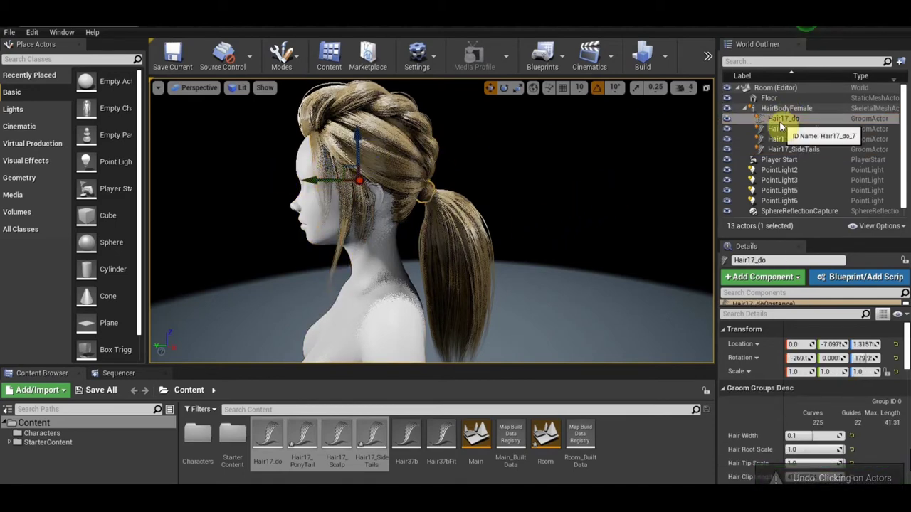
- Select all four Hair17 grooms together and shift them slightly forward on the head, to about Z 1.65
shift+click(783, 150)
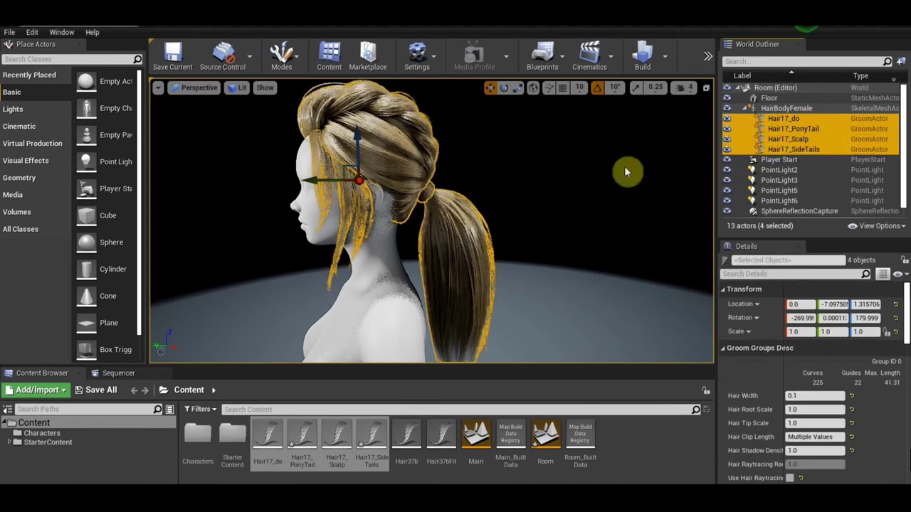
drag(325, 180, 322, 180)
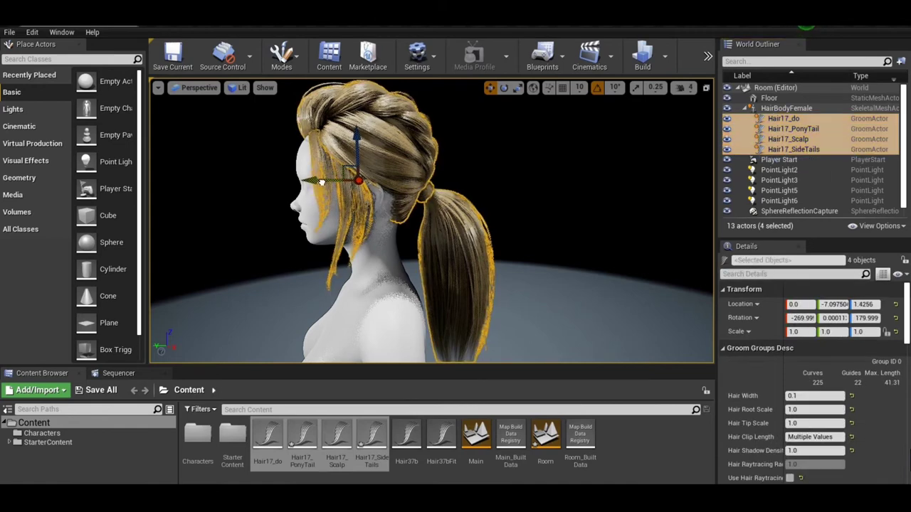
drag(321, 183, 321, 184)
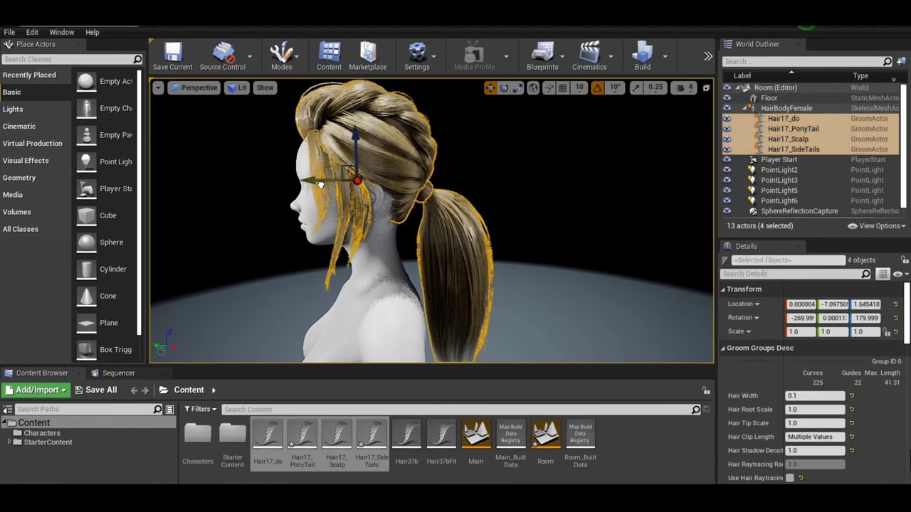
- Deselect the grooms and inspect the fitted hairstyle on the character from several angles and distances
alt+drag(226, 168, 256, 176)
scroll(381, 171, down, 5)
click(325, 238)
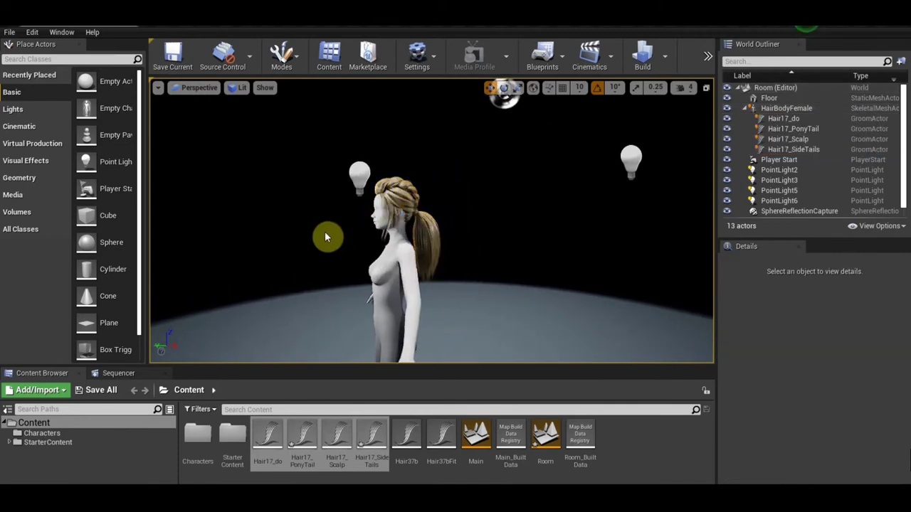
alt+drag(326, 237, 302, 255)
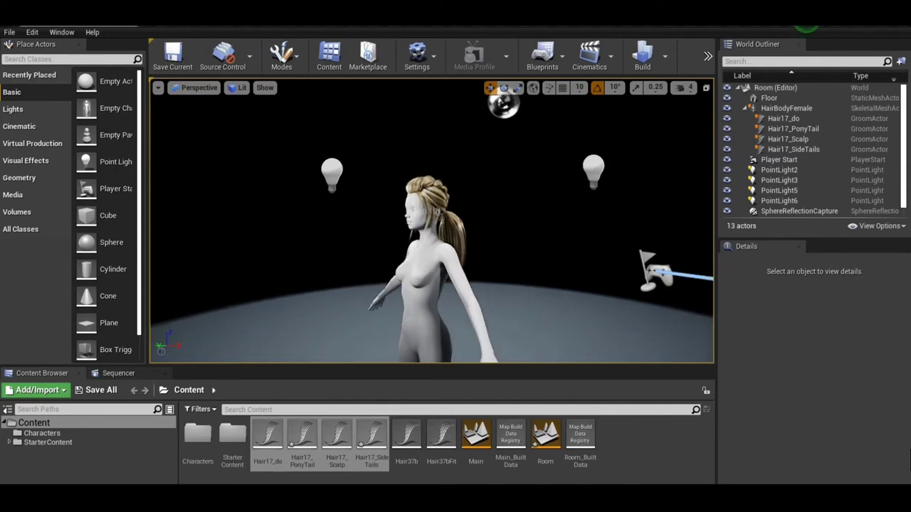
mouse_move(422, 185)
right_down()
mouse_move(419, 217)
mouse_move(429, 189)
right_up()
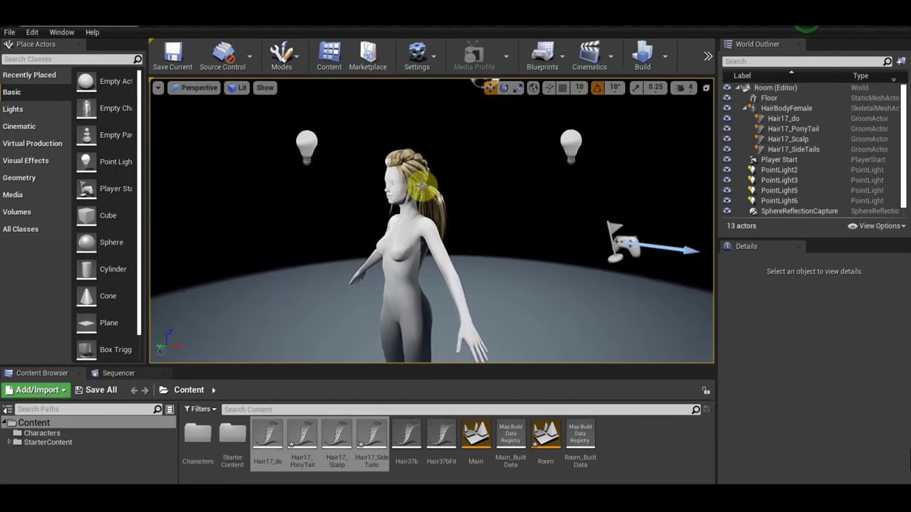
click(415, 160)
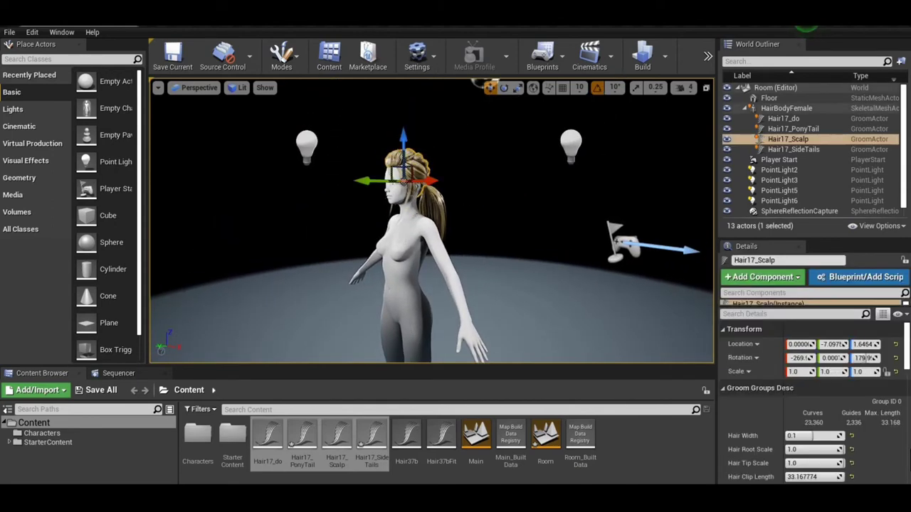
alt+drag(521, 183, 492, 214)
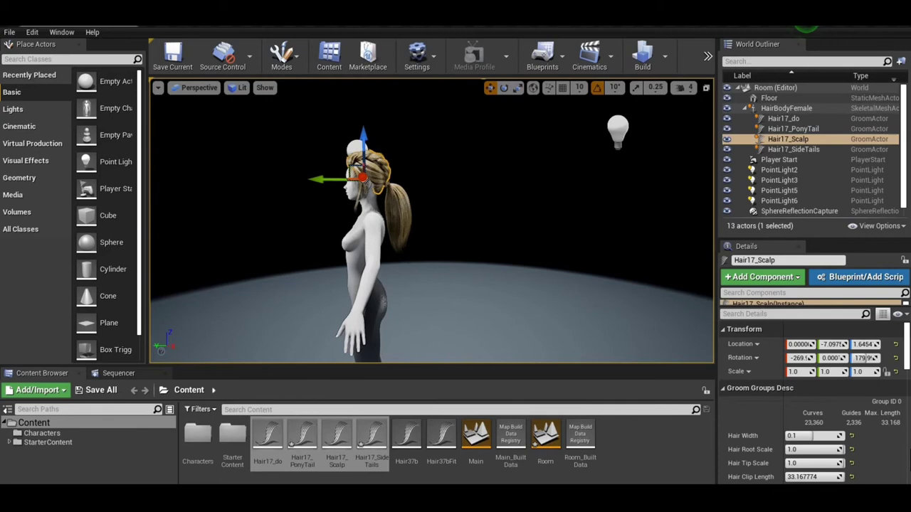
alt+middle_drag(509, 214, 580, 176)
alt+drag(229, 92, 158, 87)
alt+right_drag(158, 87, 539, 217)
alt+drag(538, 217, 539, 178)
click(535, 184)
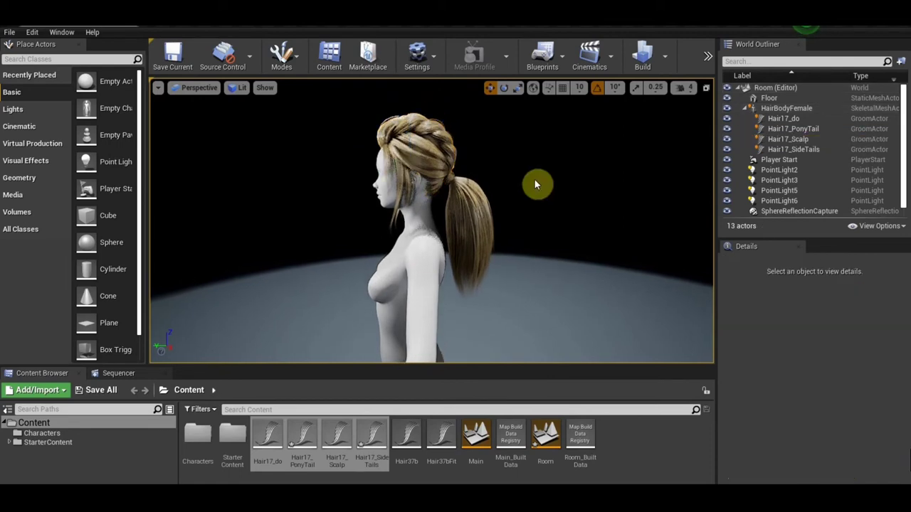
- Open the HairBodyFemale_PhysicsAsset from the Characters folder
click(419, 278)
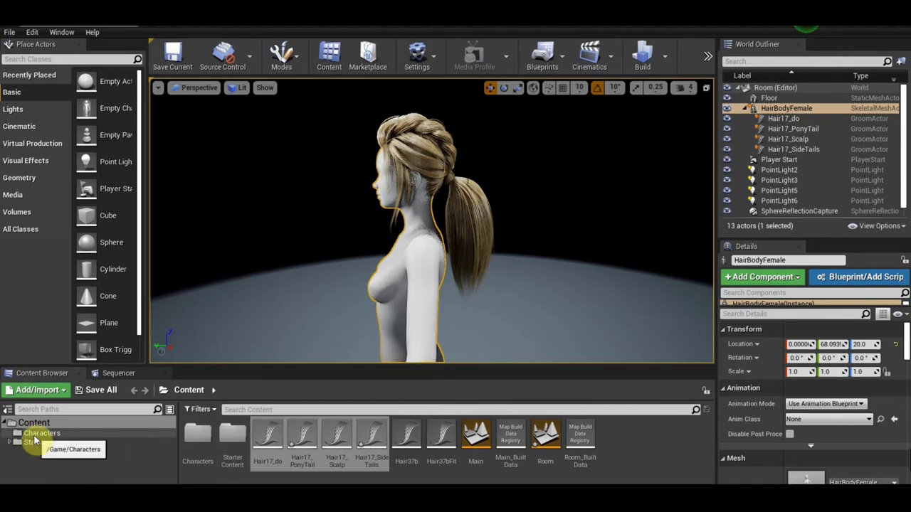
click(36, 436)
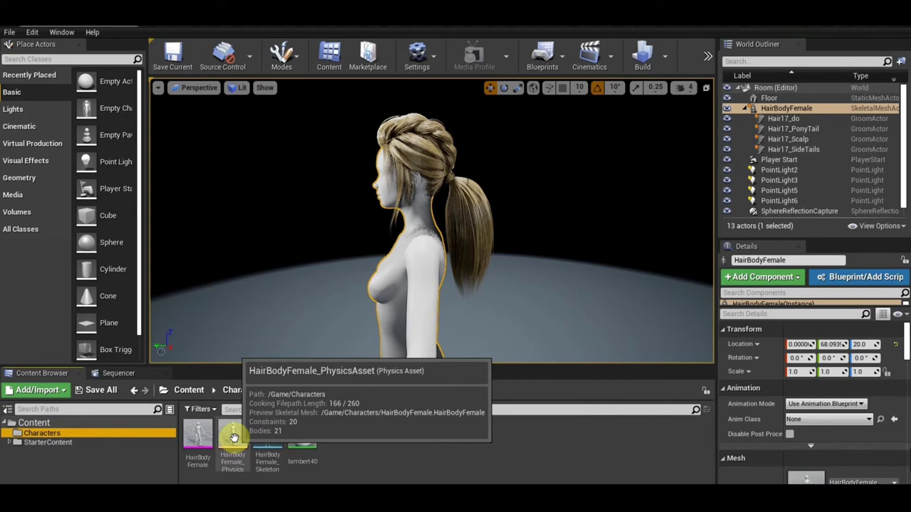
double_click(234, 437)
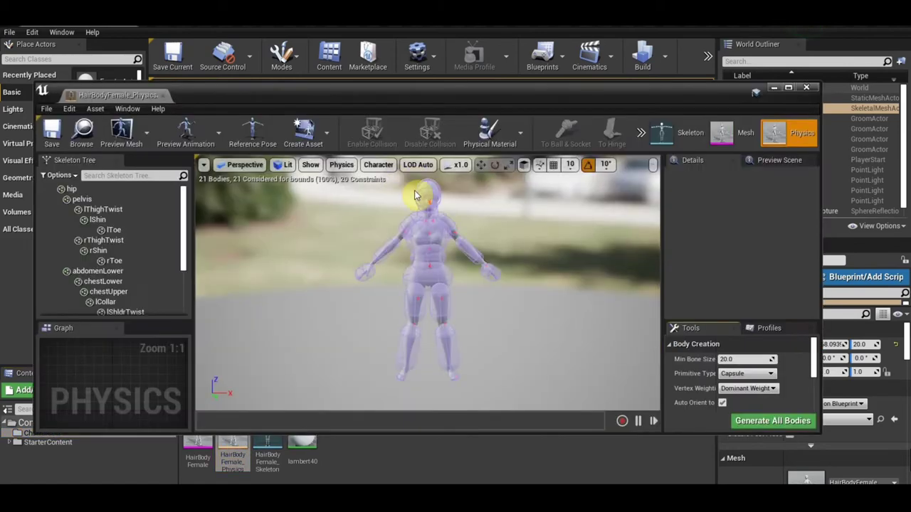
- Select the head's physics body and scale it down to match the profile of the skull
drag(424, 194, 506, 210)
middle_drag(507, 210, 503, 189)
drag(504, 188, 510, 160)
drag(509, 214, 499, 270)
click(466, 224)
drag(545, 303, 548, 277)
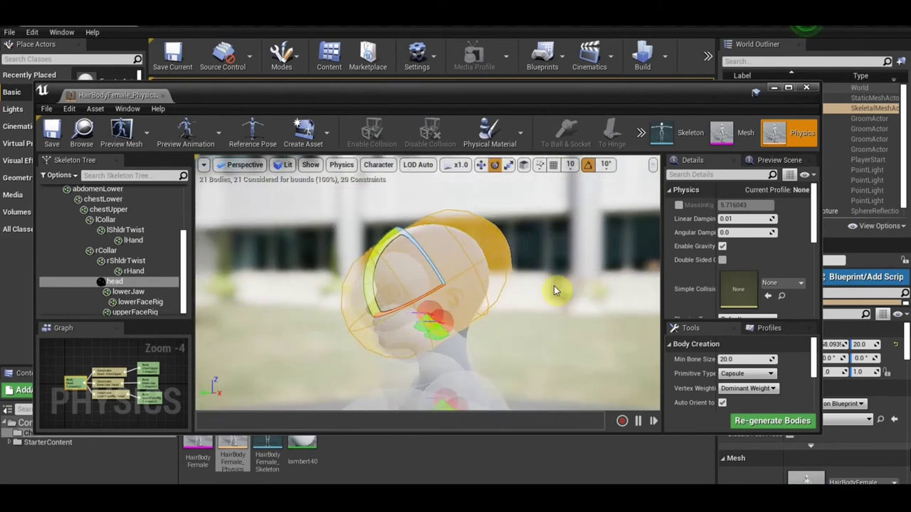
click(506, 166)
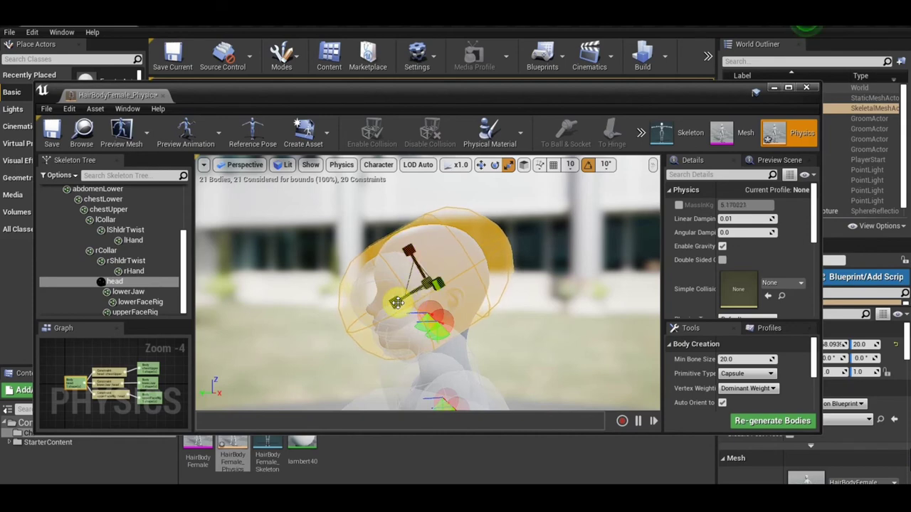
drag(427, 283, 416, 291)
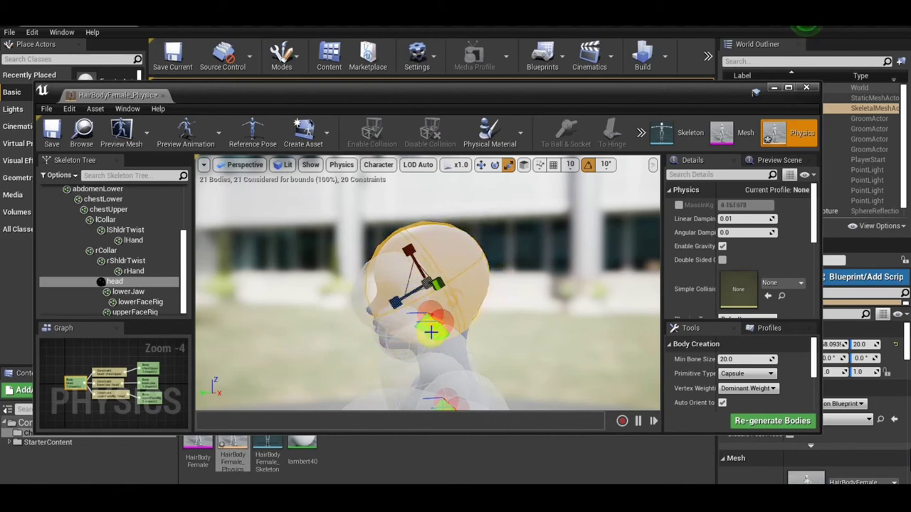
- Narrow the head physics body so it fits inside the skull, and nudge it slightly along the head's front-to-back axis
alt+drag(502, 336, 537, 324)
alt+drag(463, 329, 508, 330)
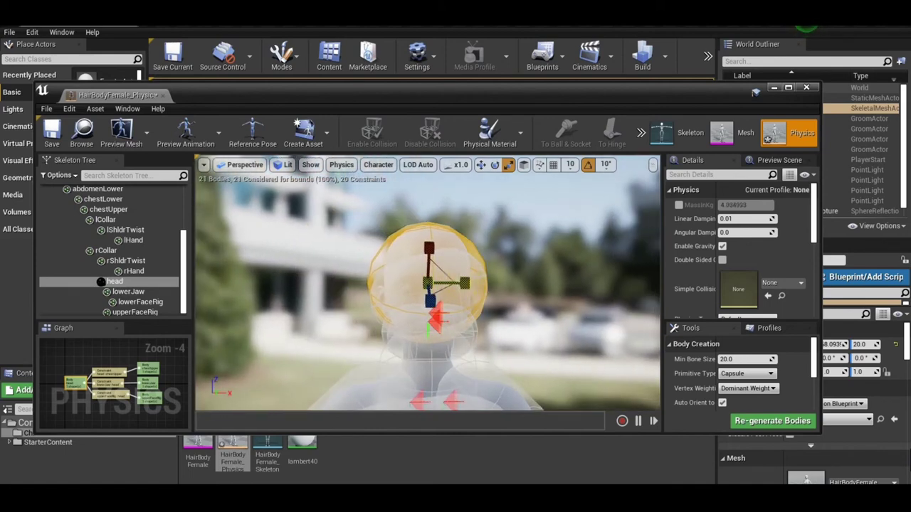
drag(459, 283, 451, 284)
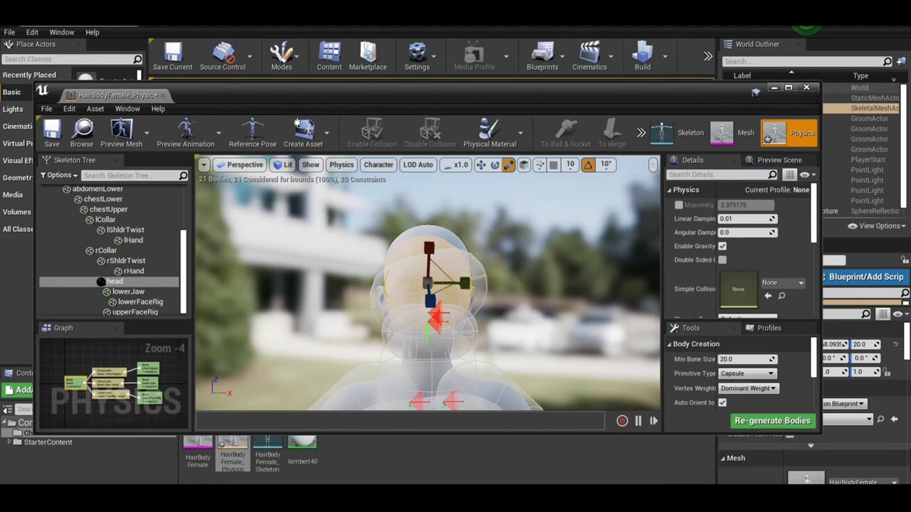
alt+drag(509, 329, 434, 328)
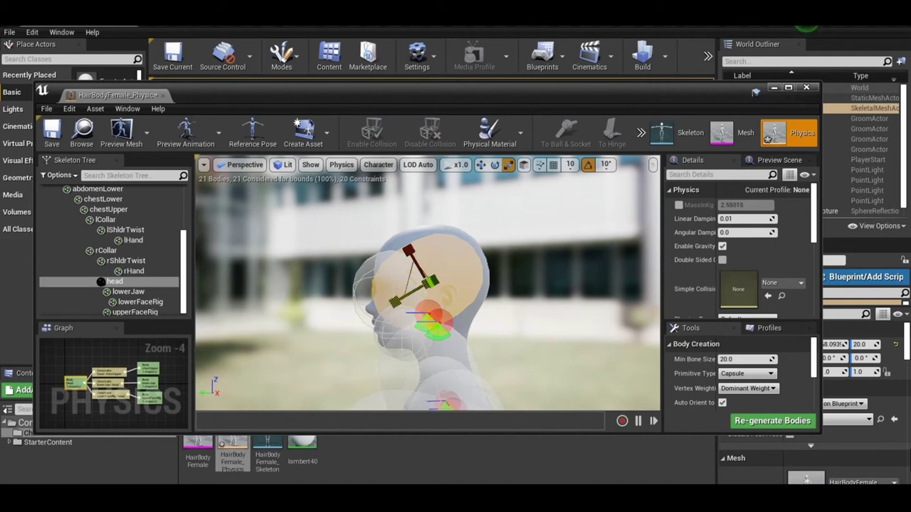
click(481, 164)
drag(394, 304, 398, 304)
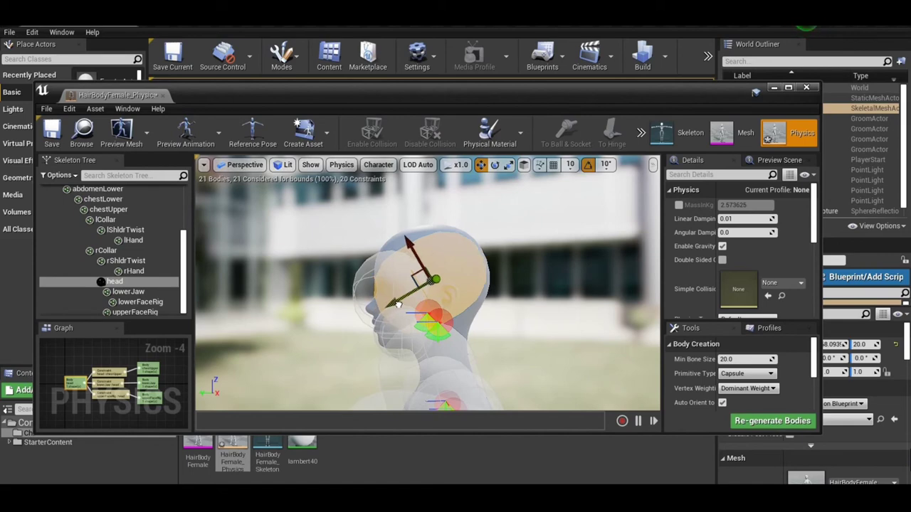
- Rotate the upperFaceRig physics body level across the face, turning off rotation snapping and fine-tuning it by about 4.9°
click(372, 262)
alt+drag(372, 262, 420, 257)
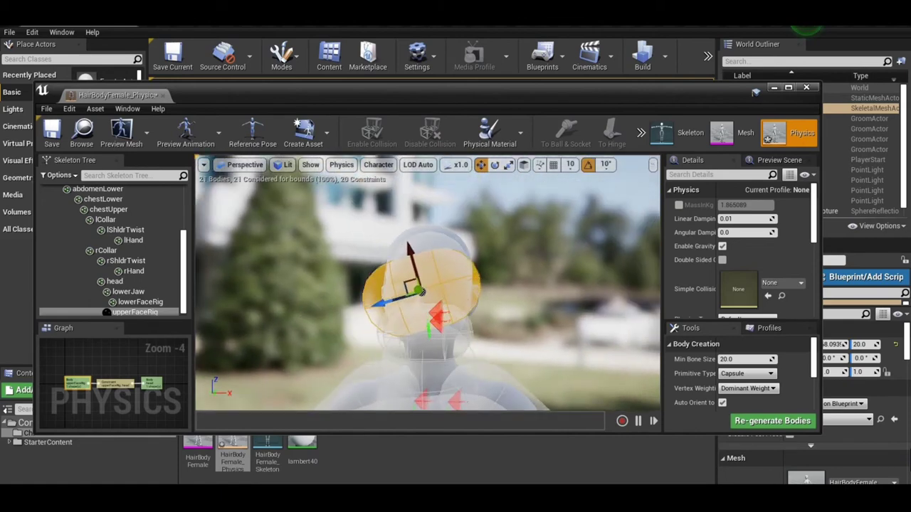
click(497, 169)
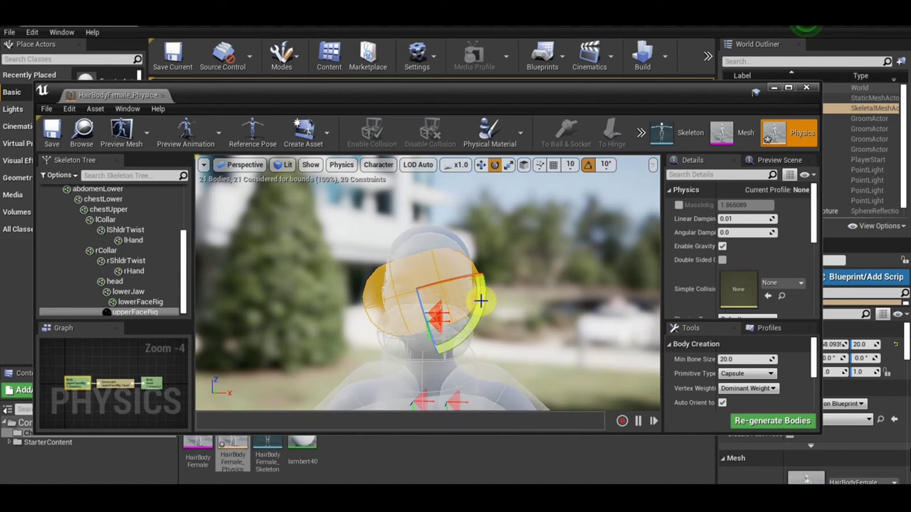
drag(480, 302, 476, 322)
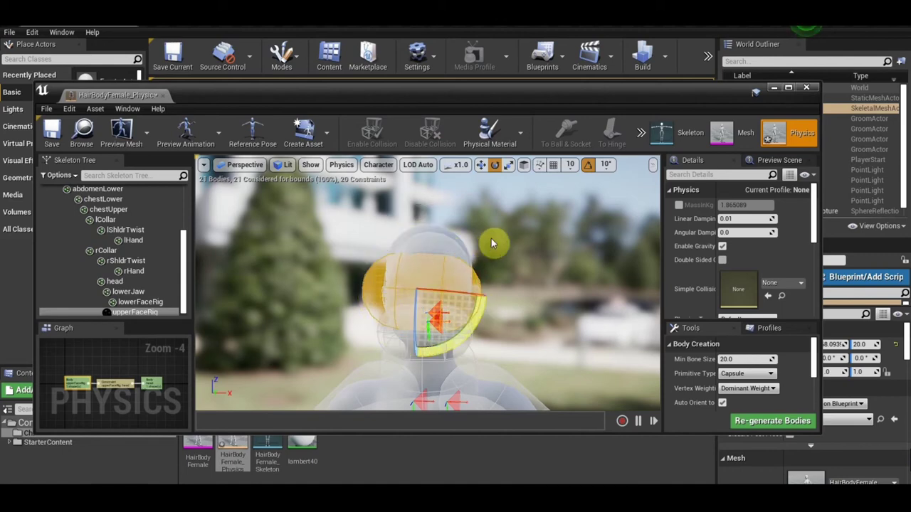
click(588, 165)
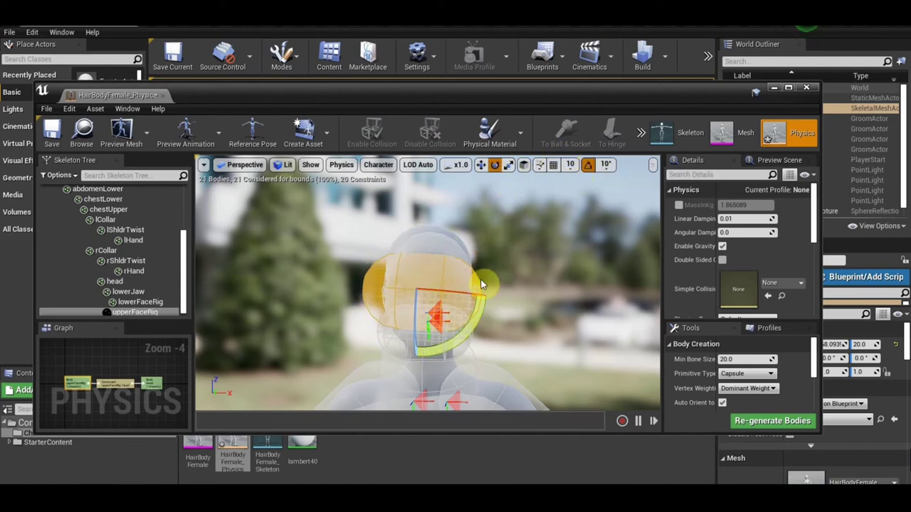
drag(457, 337, 460, 340)
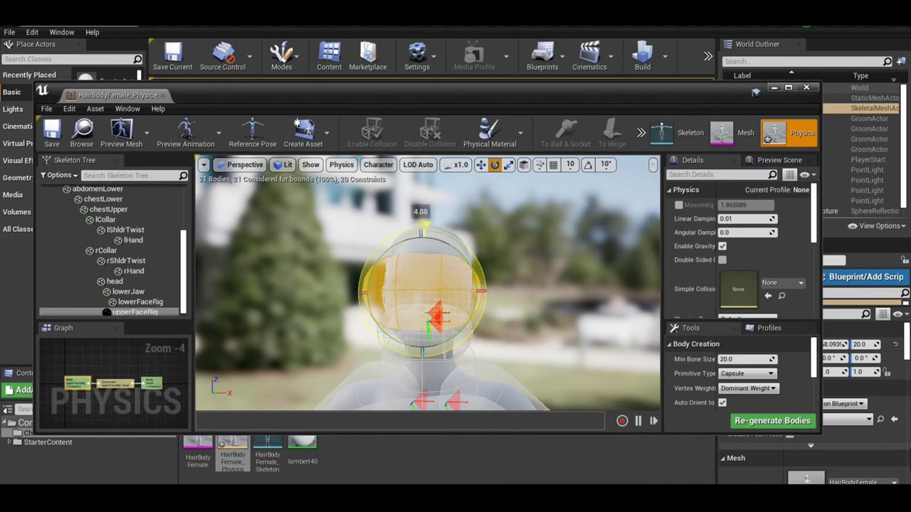
- Shorten the upperFaceRig physics body to roughly the width of the face and shift it sideways to centre it
click(507, 164)
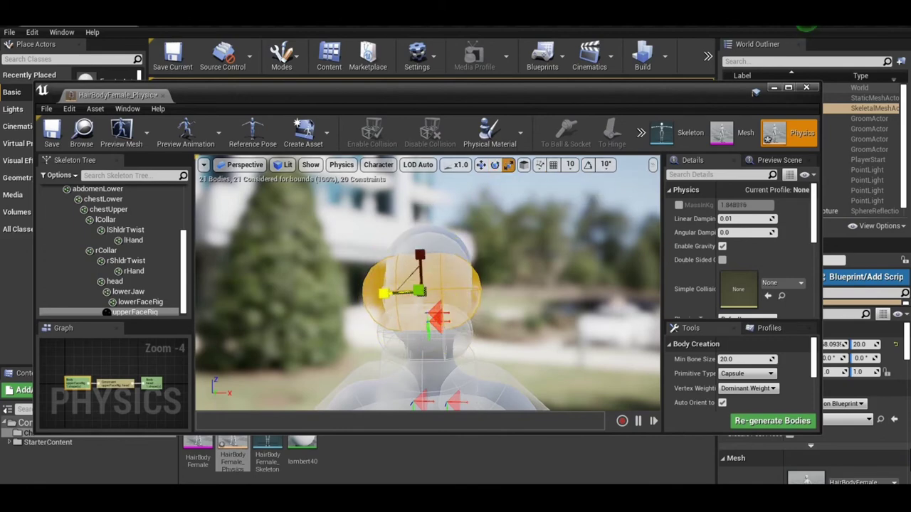
drag(383, 292, 385, 292)
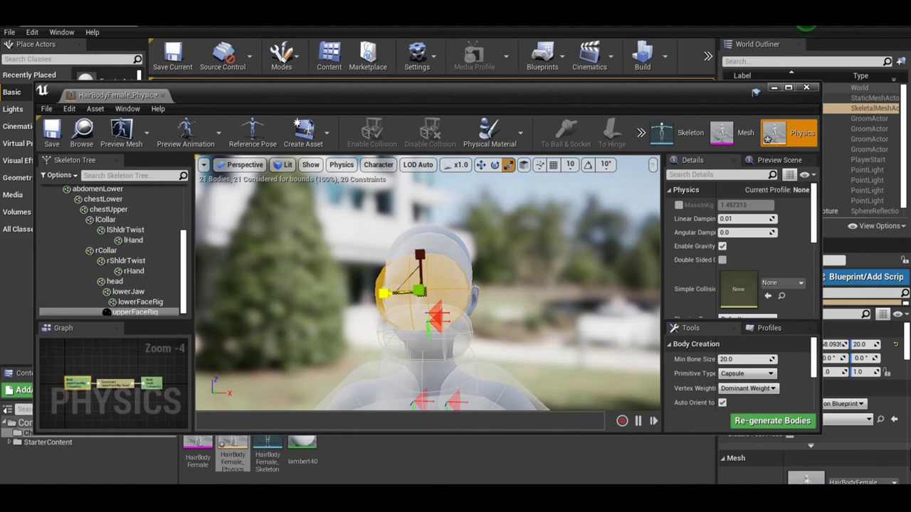
click(481, 165)
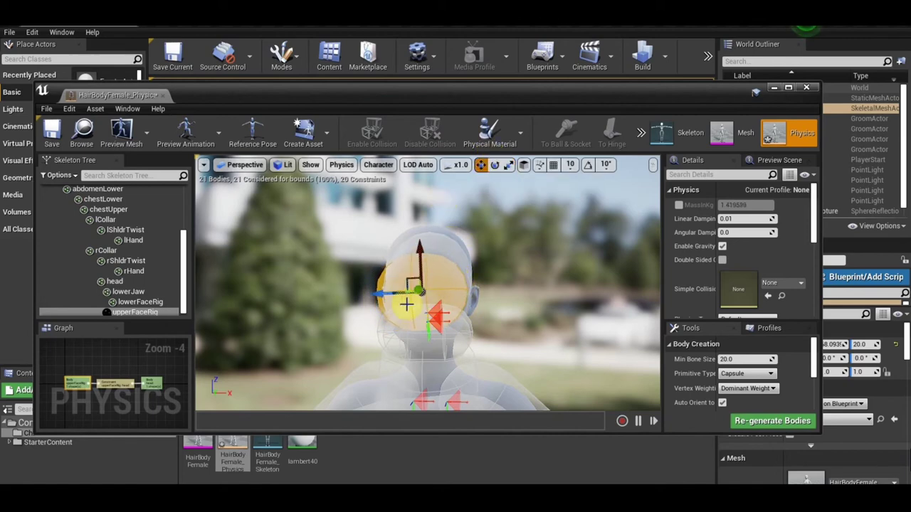
drag(382, 296, 386, 298)
- Move the upperFaceRig physics body up and back so it sits inside the forehead area of the head
alt+drag(484, 289, 303, 289)
alt+drag(562, 289, 519, 275)
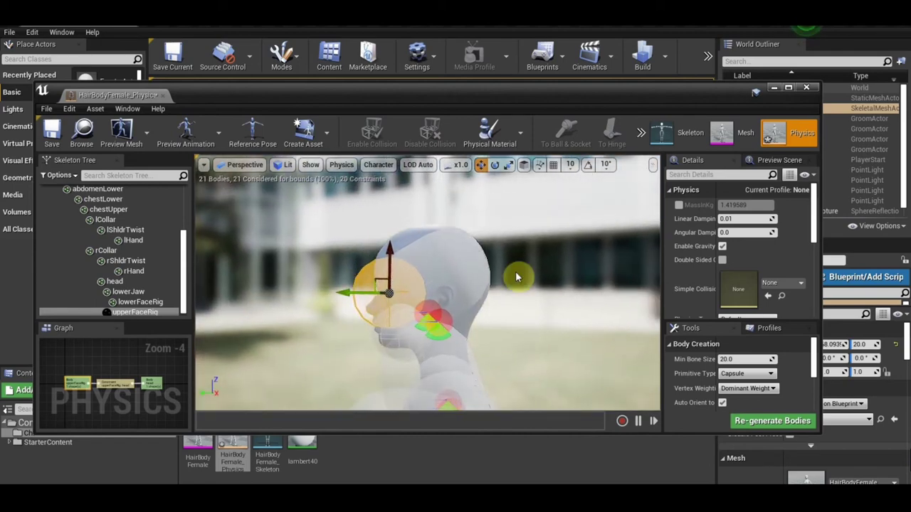
drag(376, 280, 408, 255)
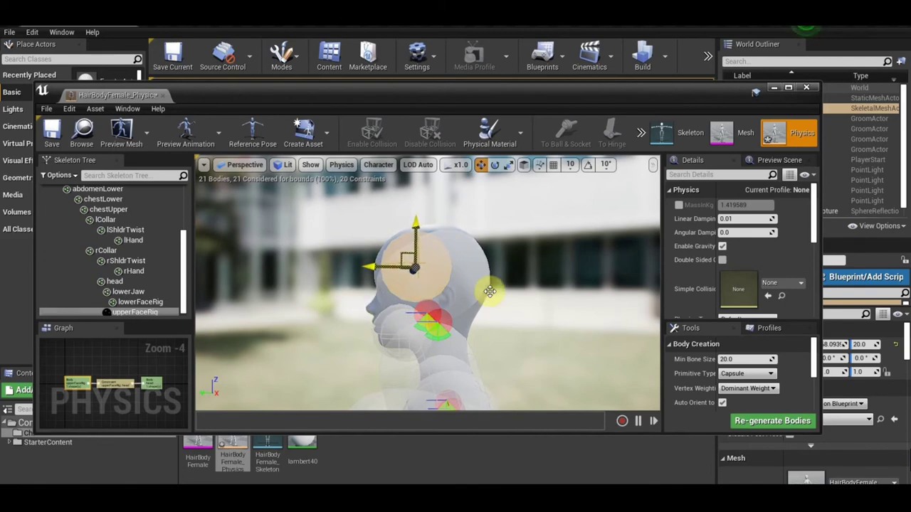
alt+drag(543, 302, 712, 301)
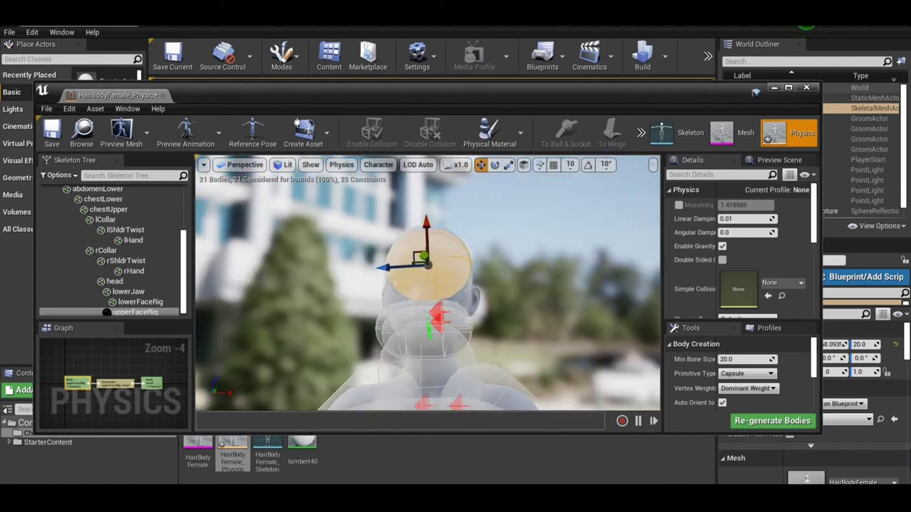
- Shorten the lowerFaceRig physics body across the face so it fits within the width of the lower face
alt+drag(619, 301, 658, 301)
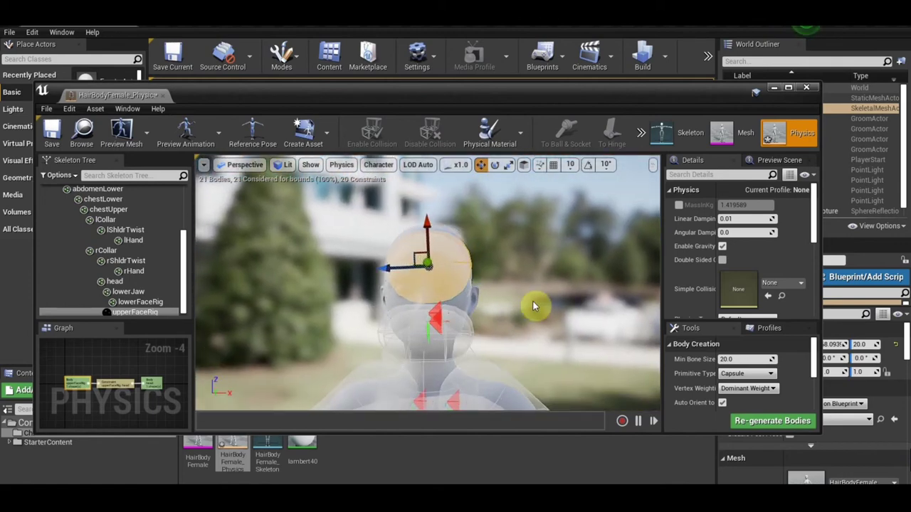
click(396, 318)
alt+drag(575, 335, 722, 335)
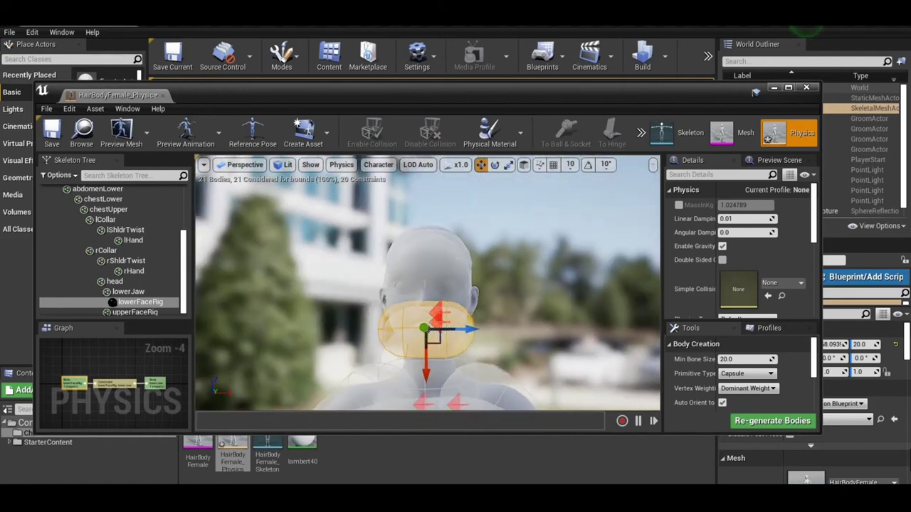
click(496, 166)
click(507, 165)
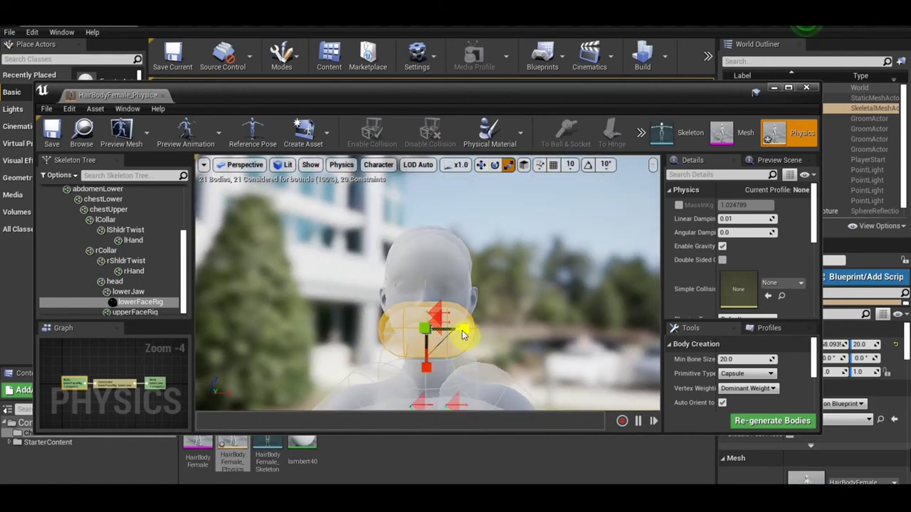
drag(462, 334, 454, 334)
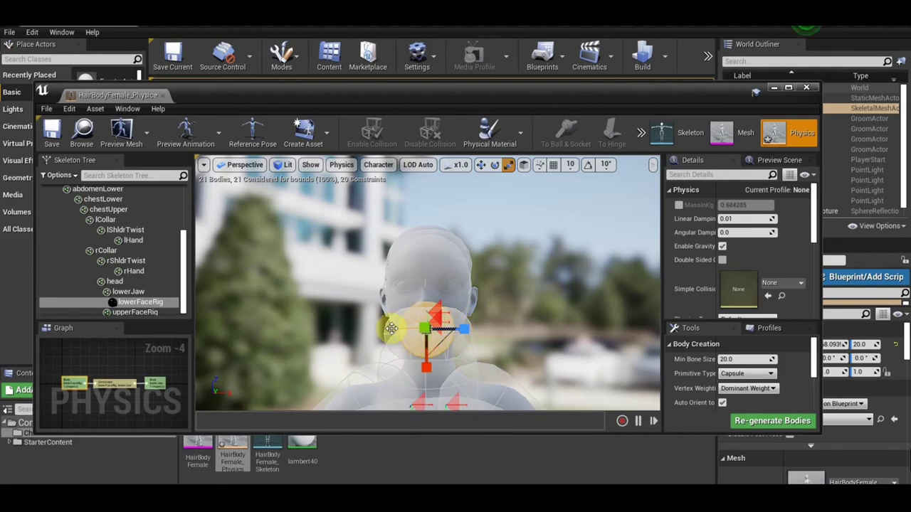
- Shorten the lowerJaw physics body and shift it slightly up and forward into the jaw, saving and closing the physics asset
click(107, 292)
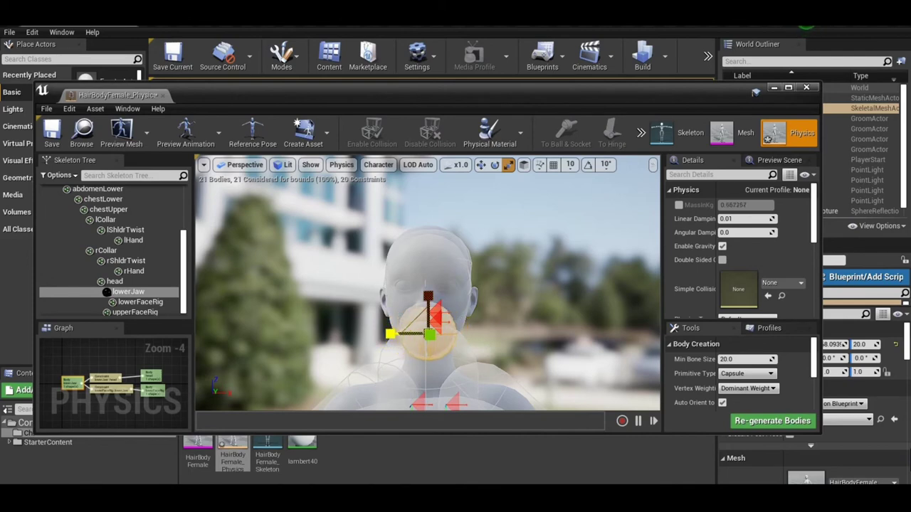
alt+drag(542, 323, 459, 323)
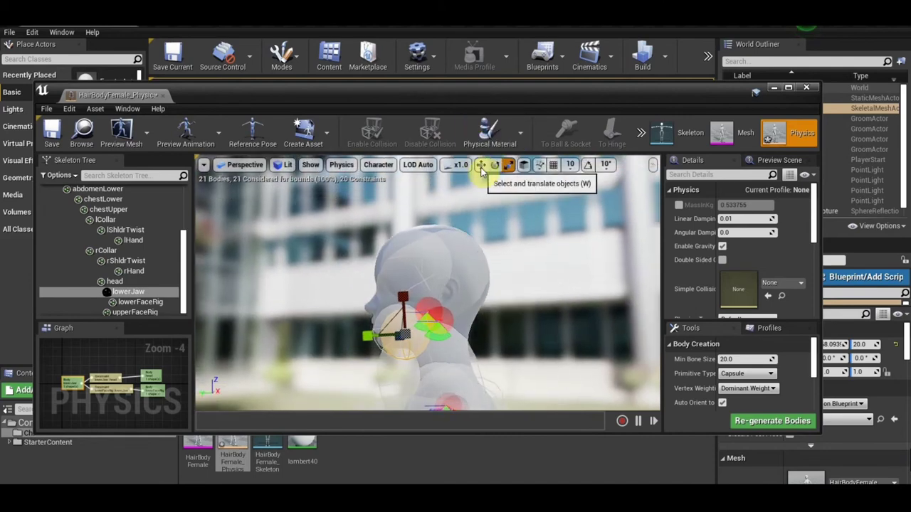
click(481, 164)
drag(393, 323, 390, 318)
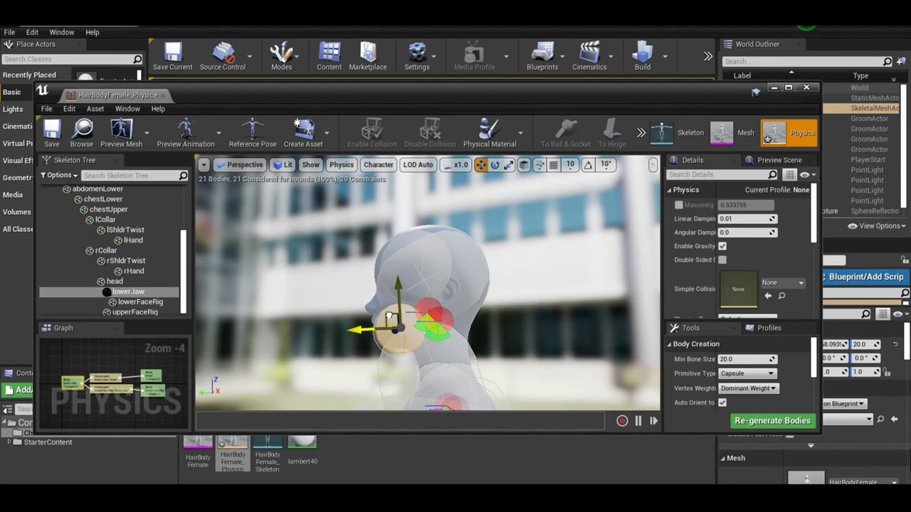
click(52, 132)
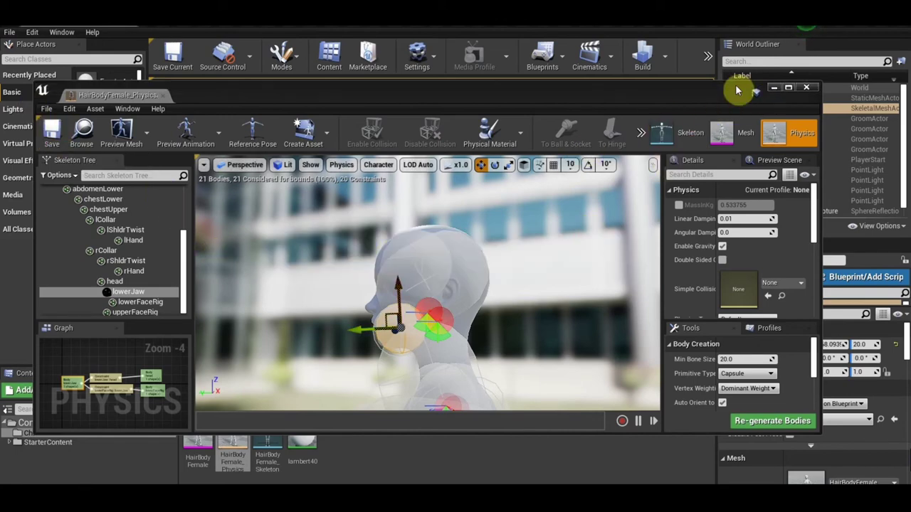
click(805, 90)
- Examine how the Hair17_PonyTail, Hair17_SideTails and Hair17_Scalp grooms sit on the character's head from the side
mouse_move(513, 173)
alt+mouse_down()
mouse_move(604, 173)
mouse_move(502, 179)
alt+mouse_up()
drag(388, 181, 345, 182)
click(506, 230)
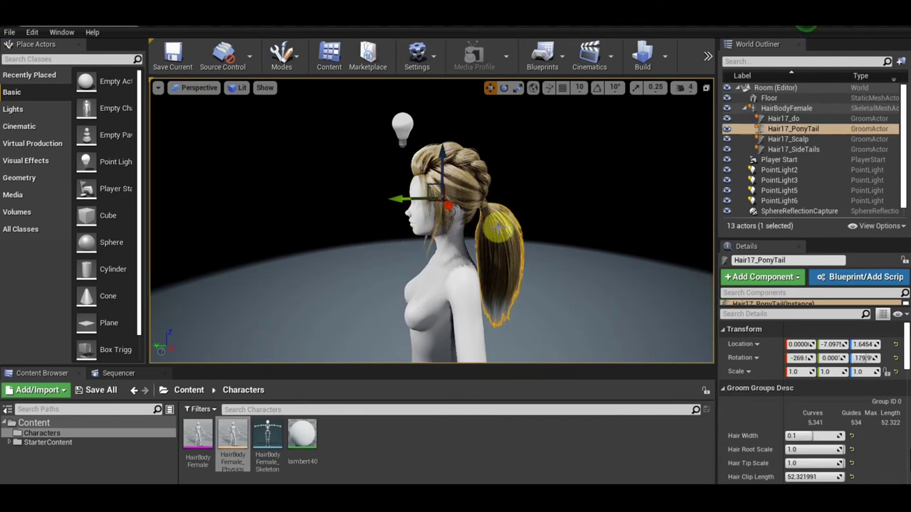
click(436, 222)
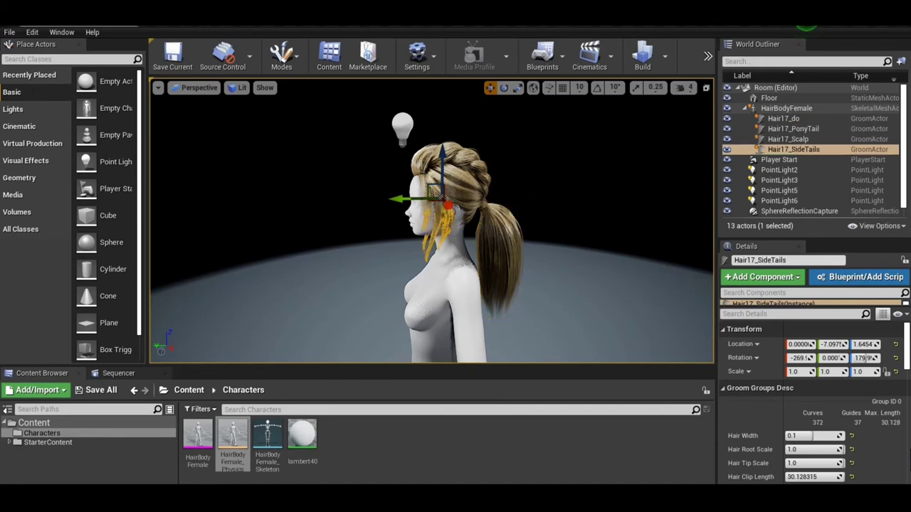
key(f)
right_drag(559, 201, 629, 164)
right_drag(602, 193, 614, 191)
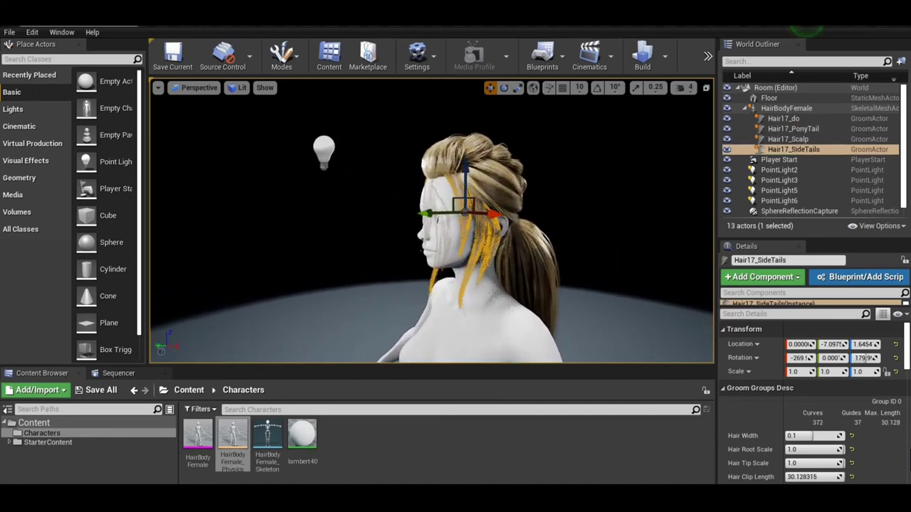
click(501, 147)
middle_drag(595, 200, 623, 191)
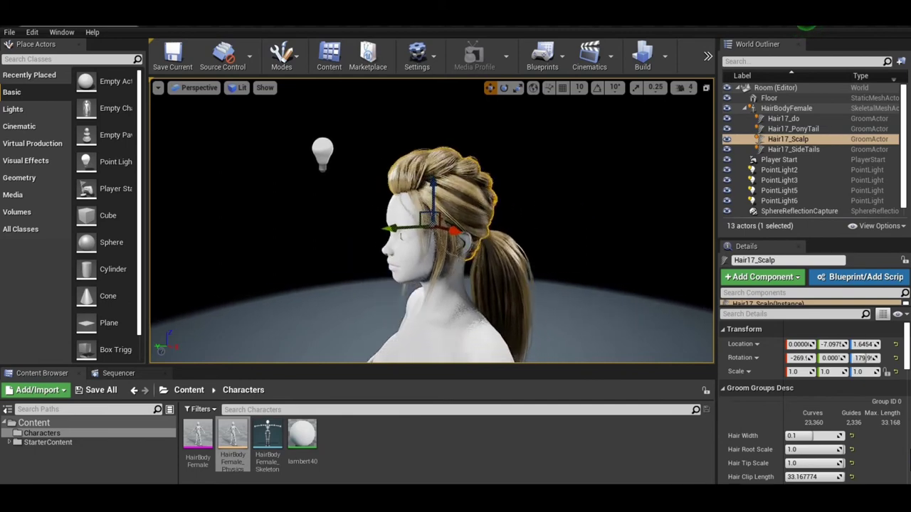
click(502, 273)
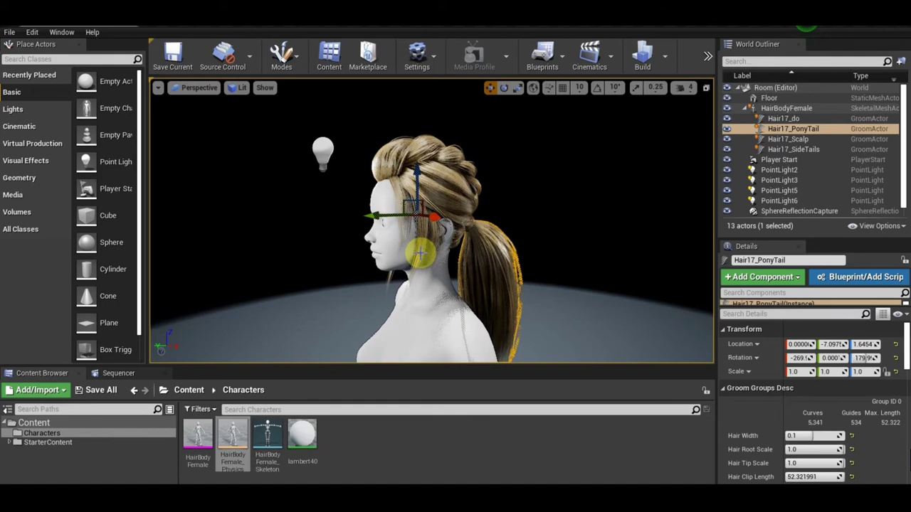
click(419, 253)
ctrl+right_drag(575, 194, 447, 235)
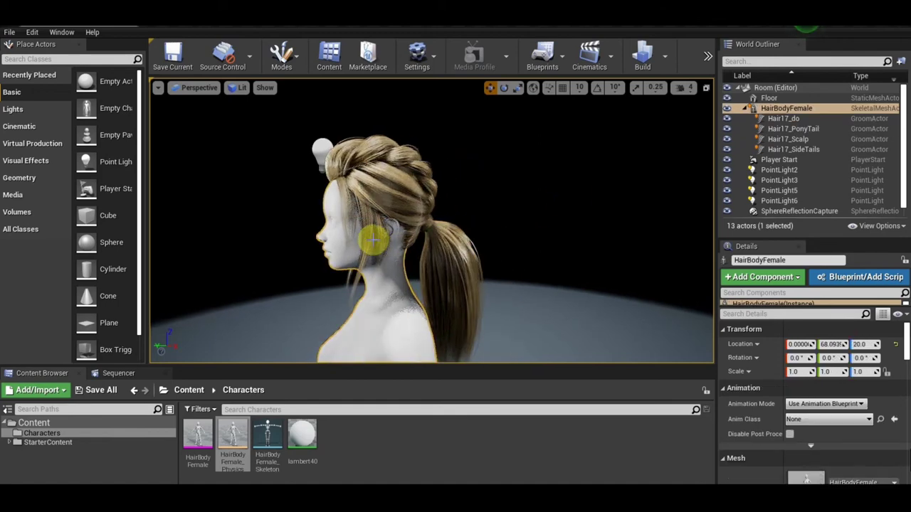
click(367, 237)
click(463, 256)
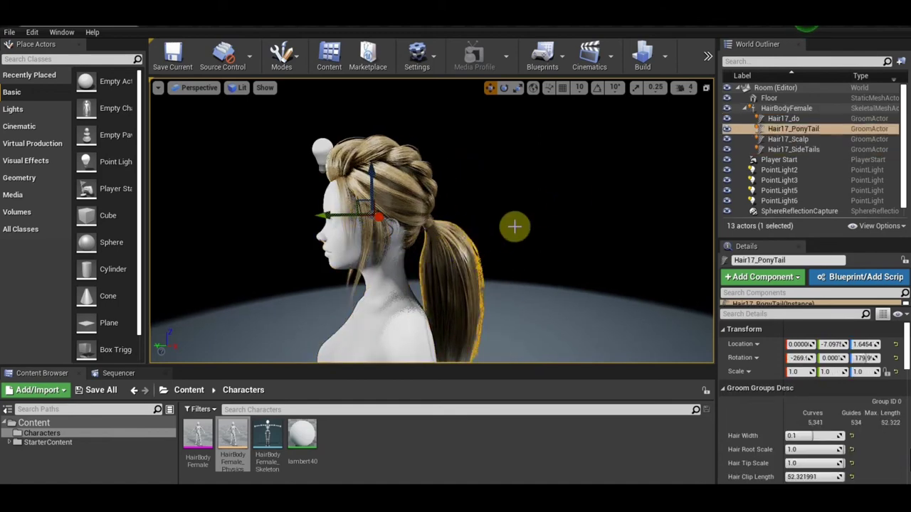
mouse_move(544, 217)
alt+mouse_down()
mouse_move(553, 214)
mouse_move(546, 222)
alt+mouse_up()
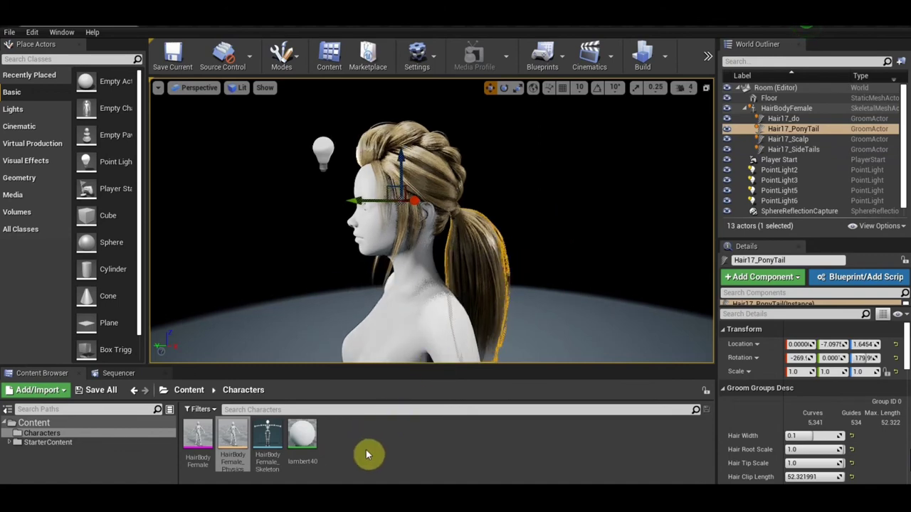
- Locate the groom asset assigned to the Hair17_PonyTail actor in the project content and open it for editing
right_click(801, 133)
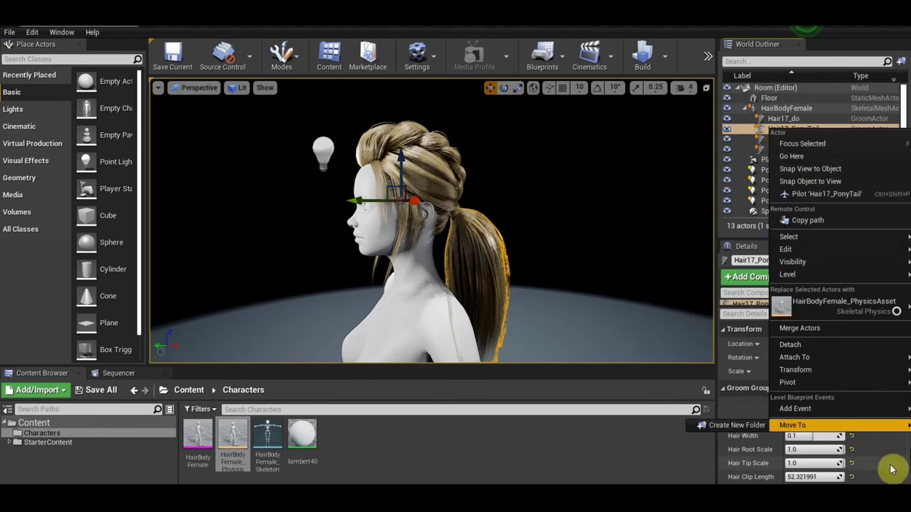
click(761, 131)
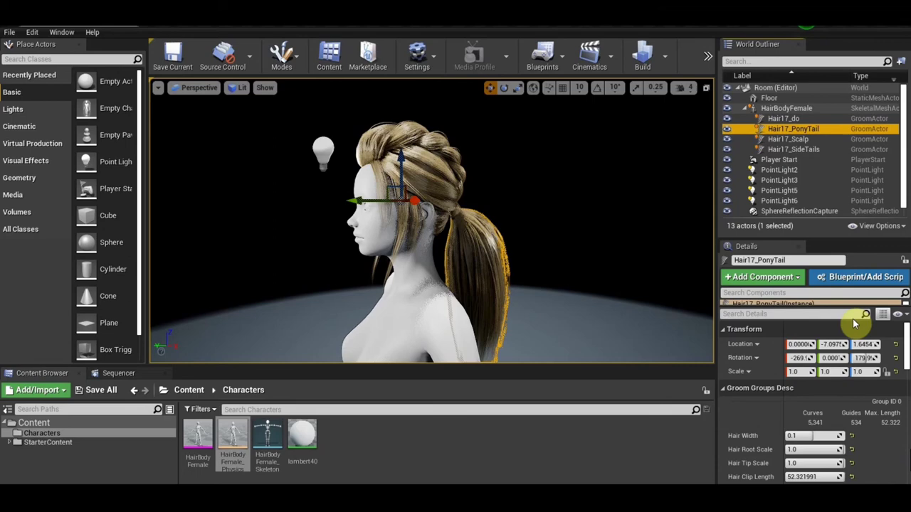
drag(906, 346, 901, 378)
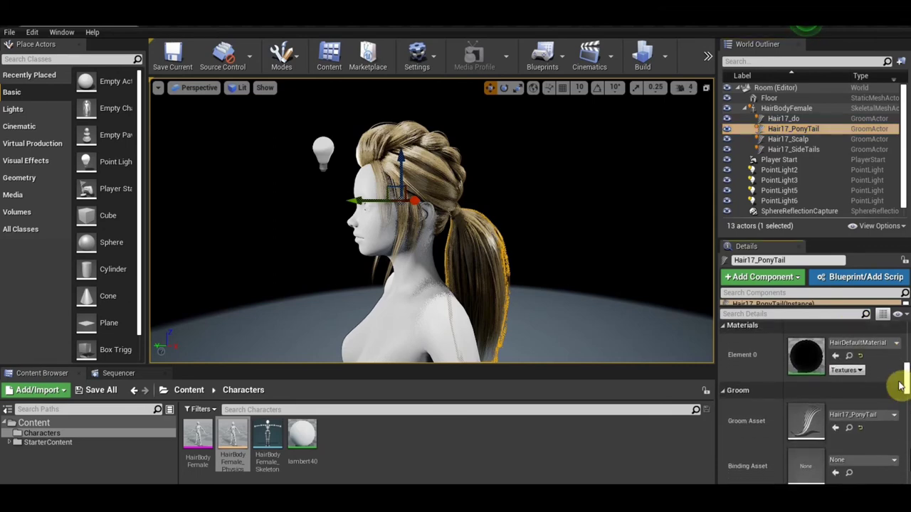
click(848, 355)
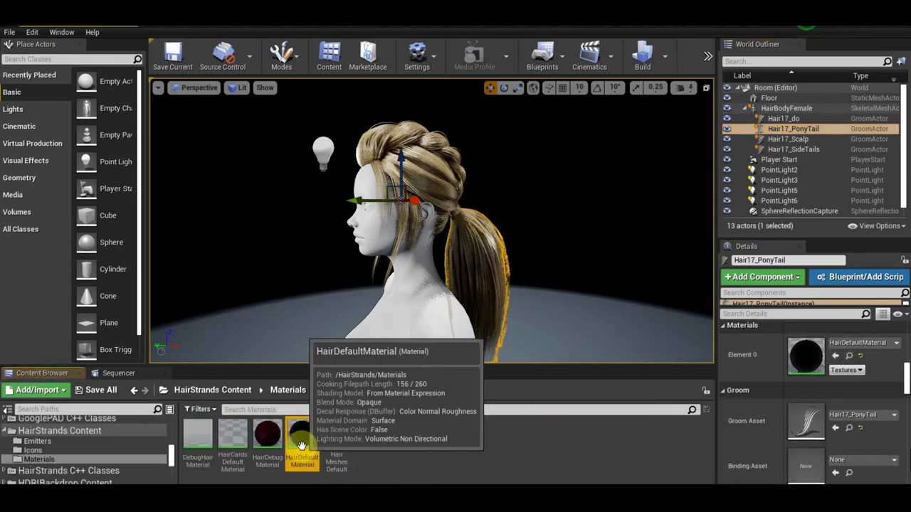
click(848, 428)
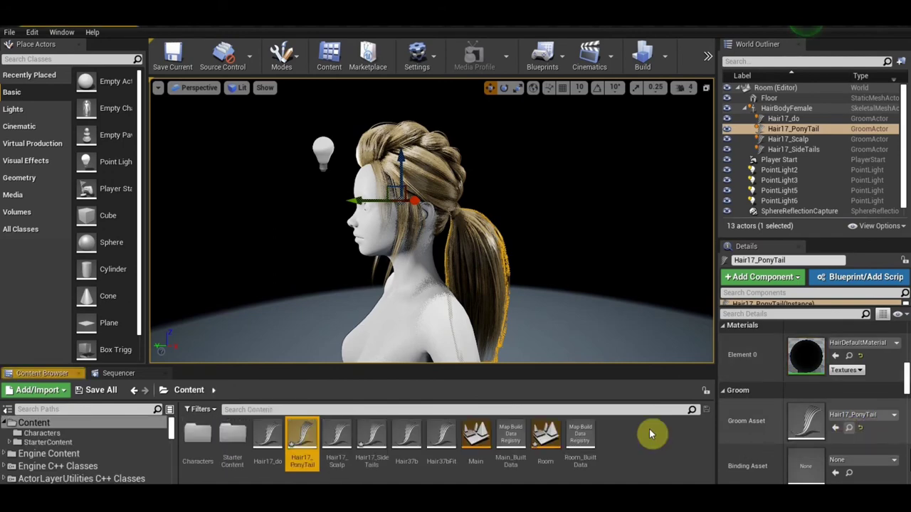
double_click(300, 440)
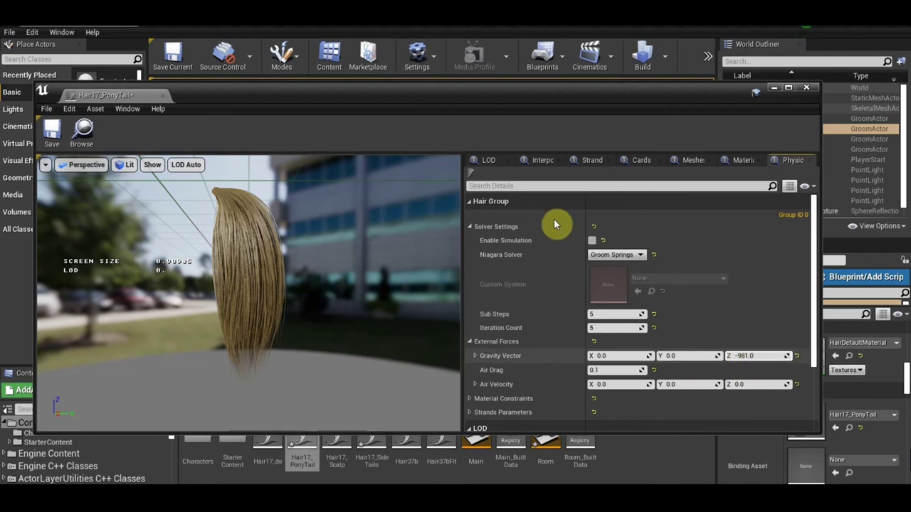
- Enable simulation in the ponytail groom's physics solver settings, then save and close the asset
click(593, 245)
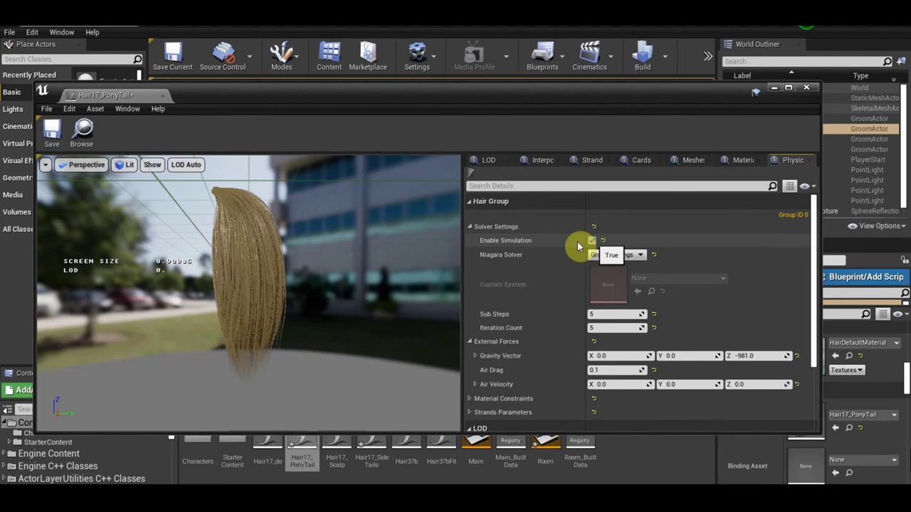
click(56, 135)
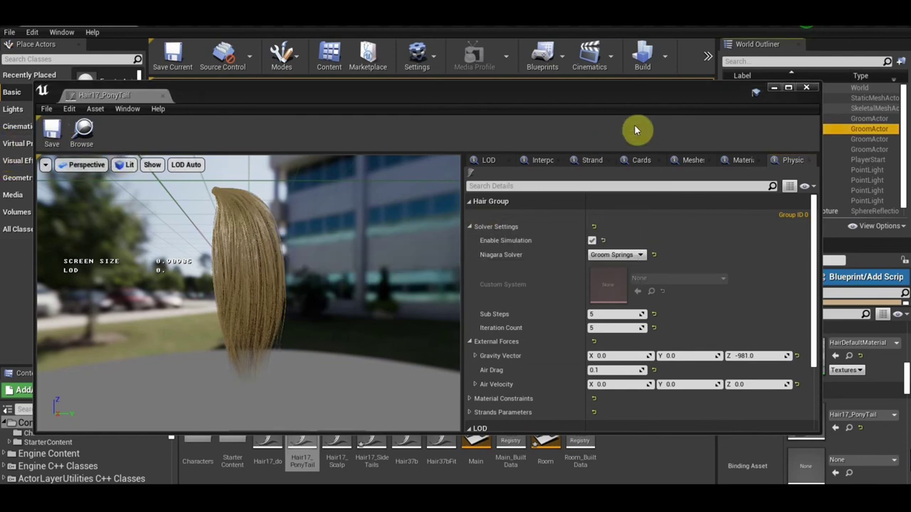
click(806, 89)
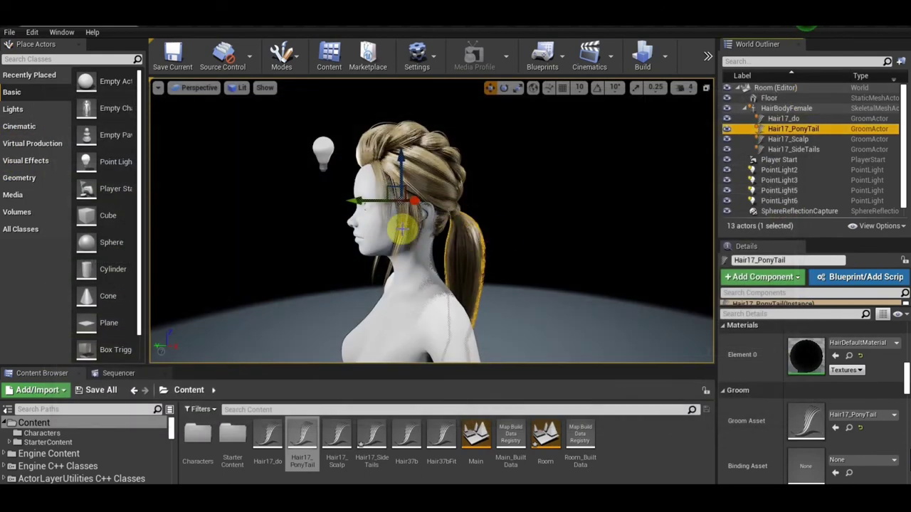
- Open the Hair17_SideTails groom asset, enable simulation in its physics solver settings, and save and close it
click(794, 150)
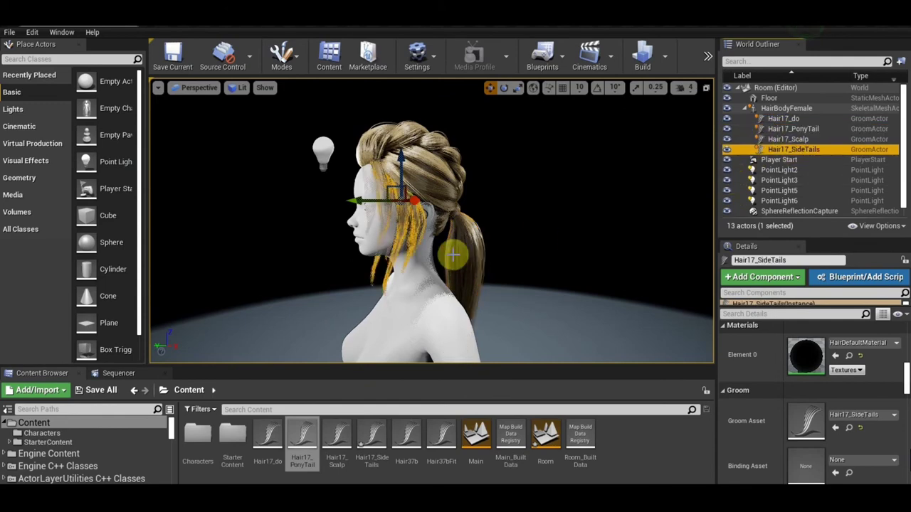
click(371, 435)
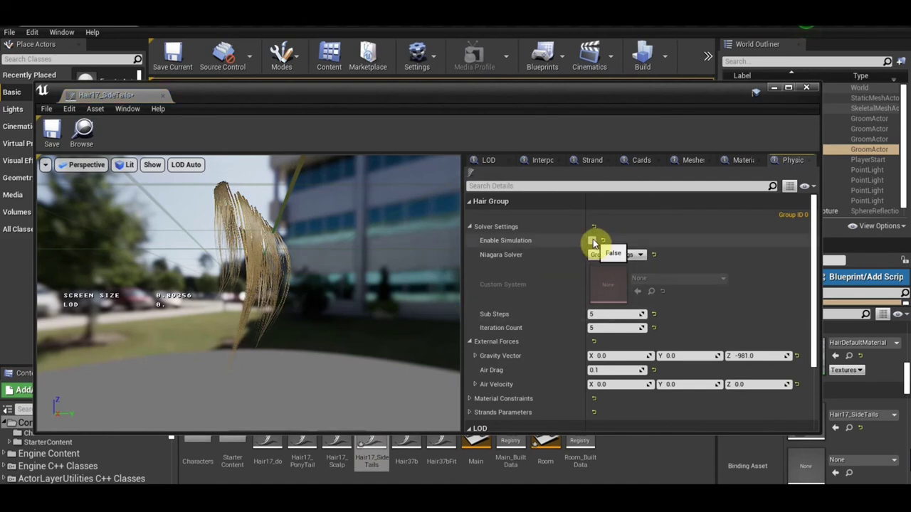
click(592, 241)
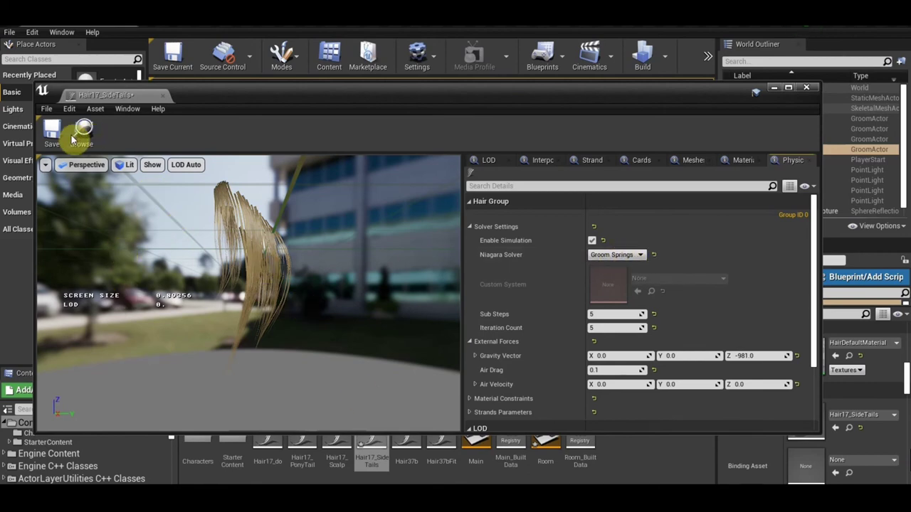
click(51, 134)
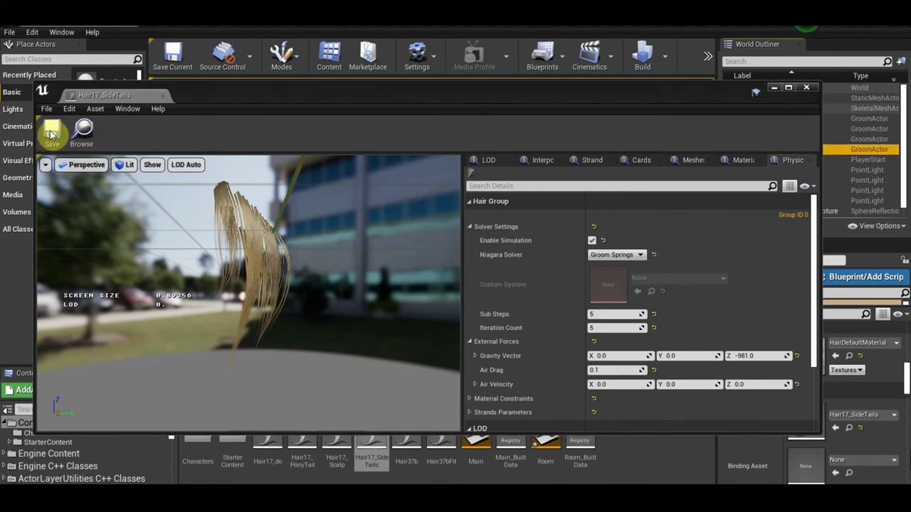
click(806, 89)
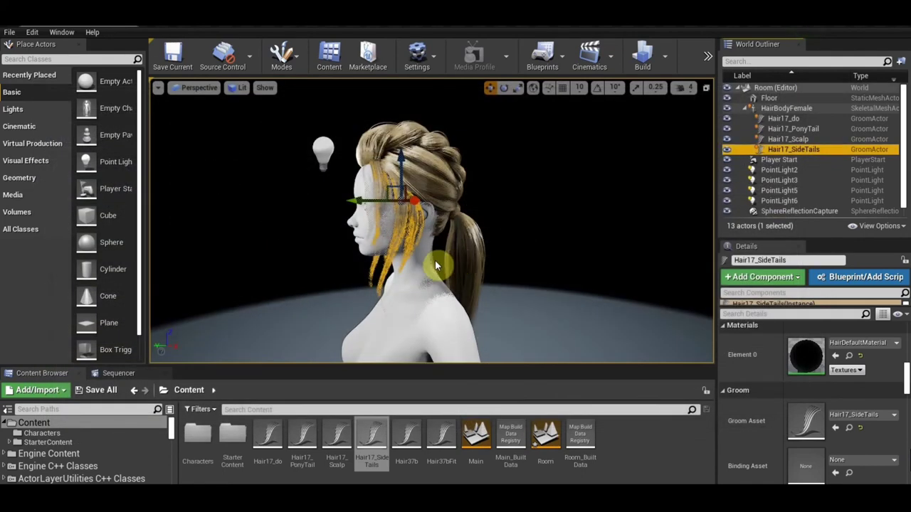
- Test the hair simulation by moving the Hair17_PonyTail groom well behind the character, and undo the move
click(510, 203)
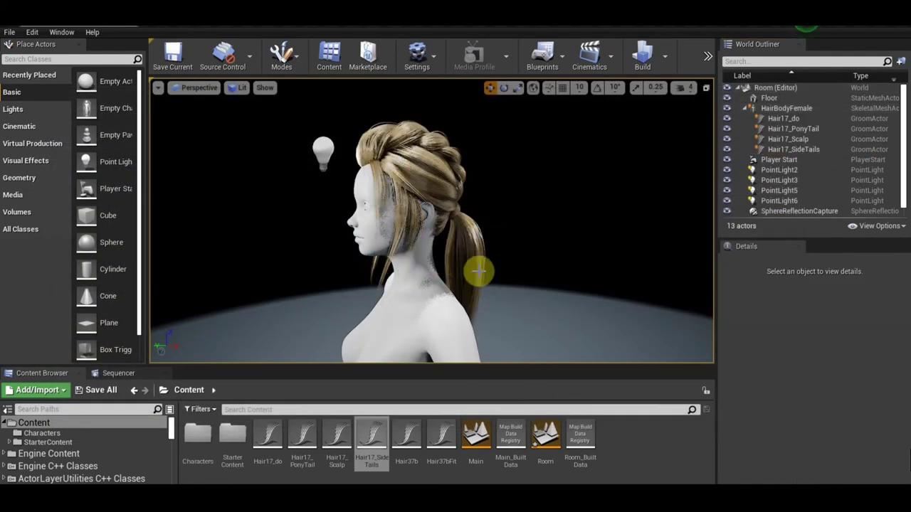
drag(545, 270, 537, 326)
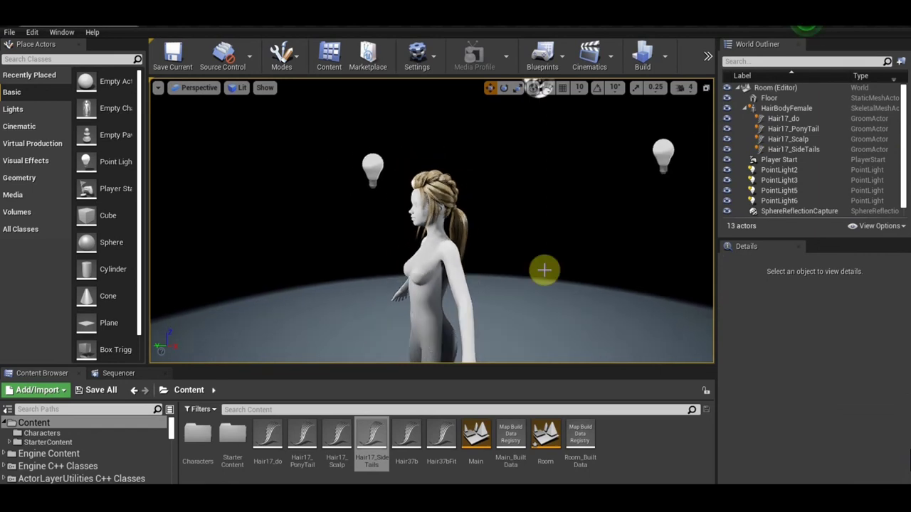
drag(522, 255, 505, 171)
drag(505, 226, 496, 234)
click(465, 244)
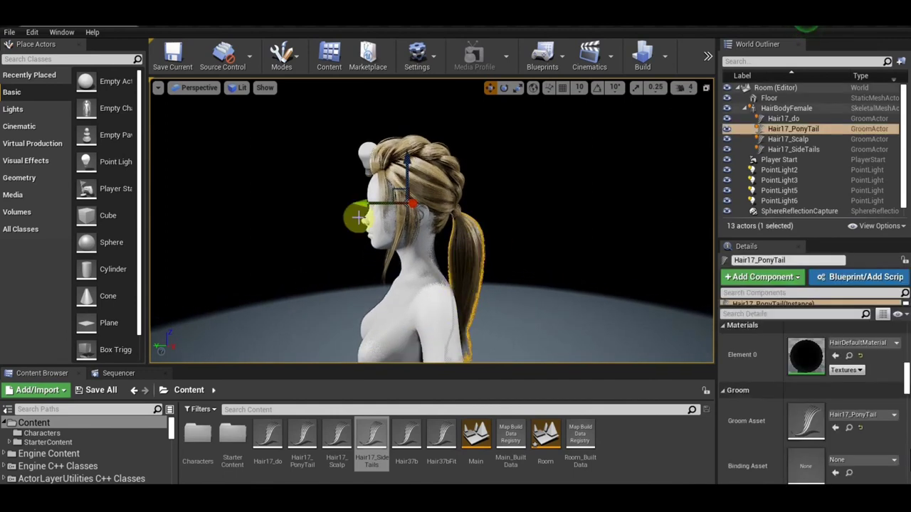
drag(365, 204, 544, 235)
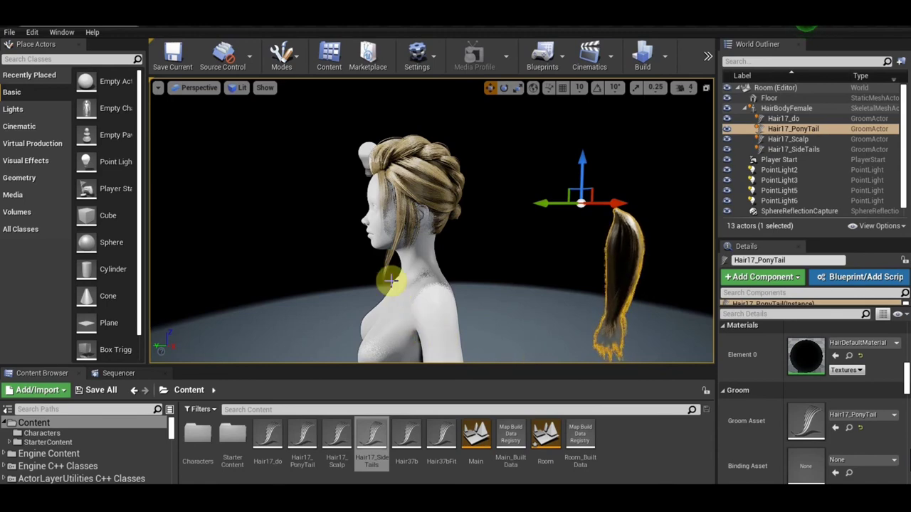
key(ctrl+z)
- Test the side tails' simulation by moving the Hair17_SideTails groom well in front of the character, and undo the move
click(401, 238)
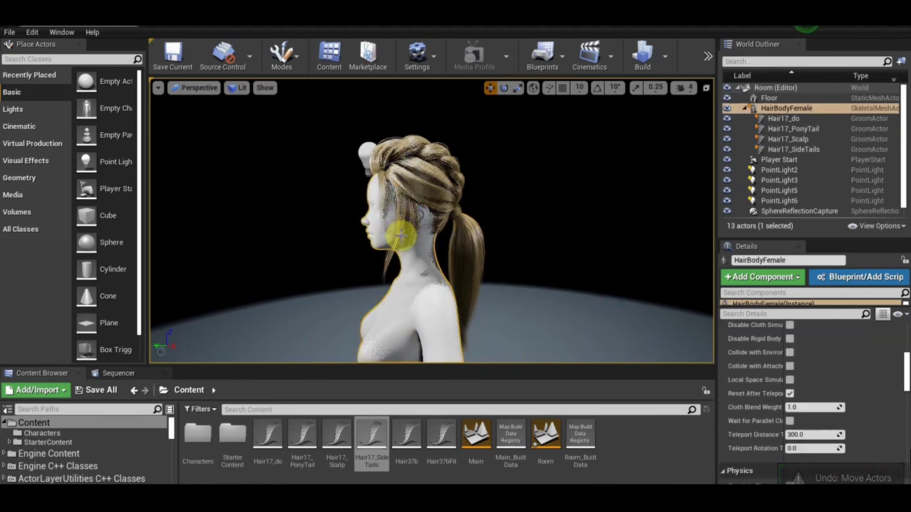
click(402, 222)
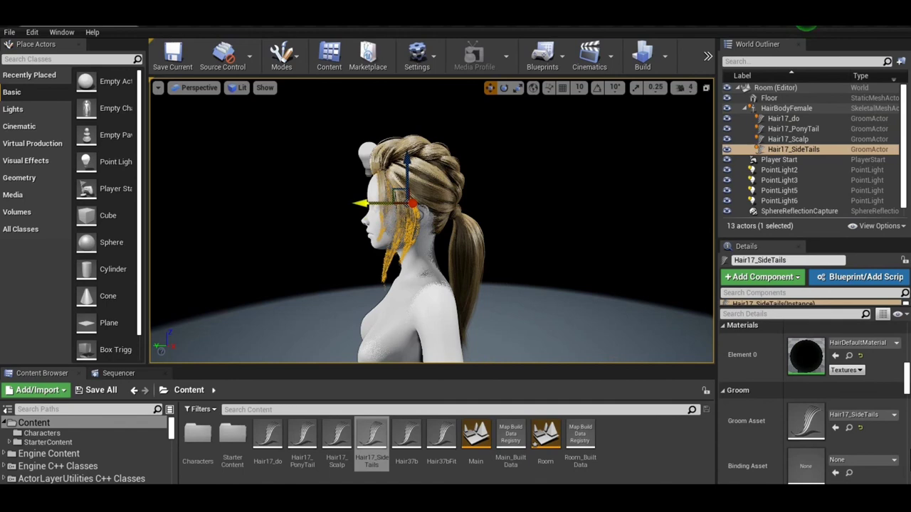
drag(370, 203, 209, 228)
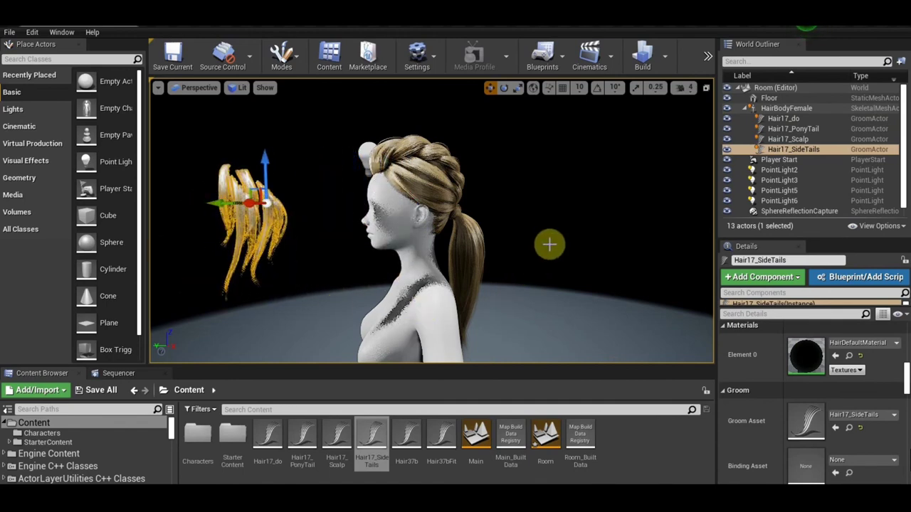
key(ctrl+z)
click(571, 226)
- Move the HairBodyFemale character forward and back along the floor to test how the attached hair reacts to body movement
scroll(571, 226, down, 8)
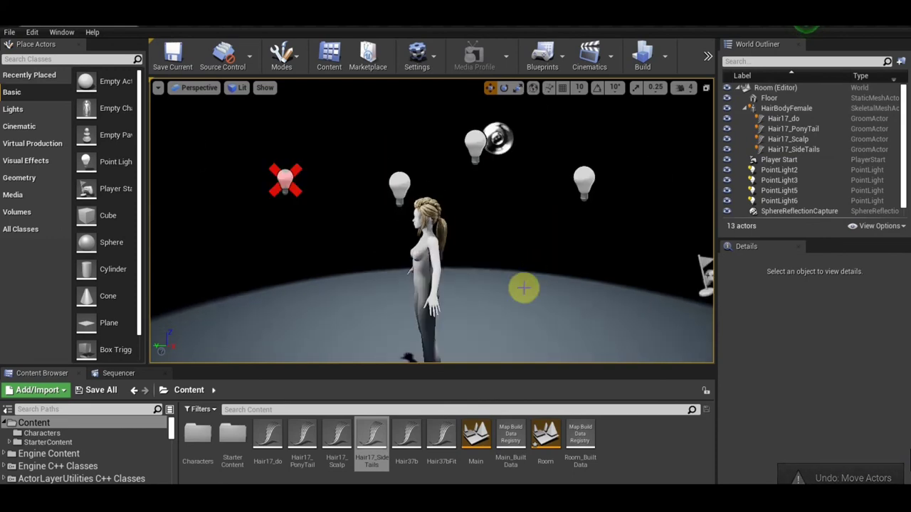
click(425, 278)
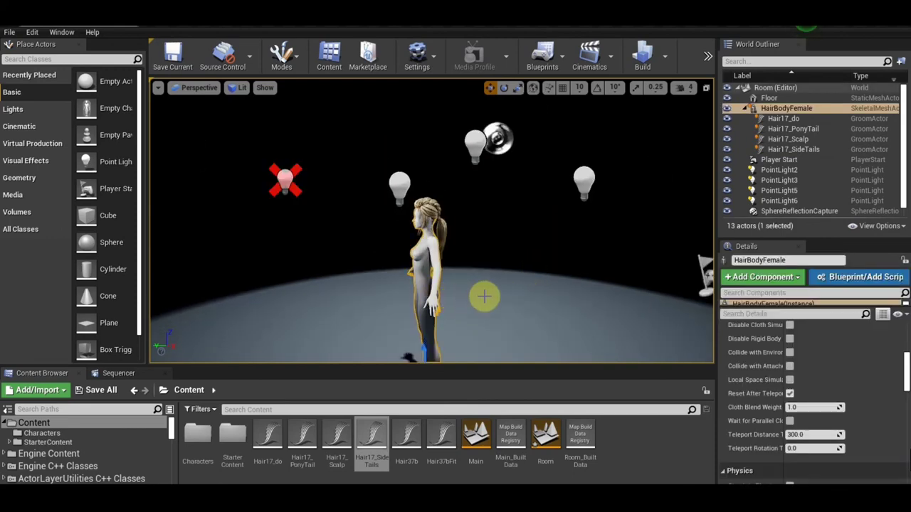
drag(471, 309, 471, 320)
right_drag(471, 309, 469, 341)
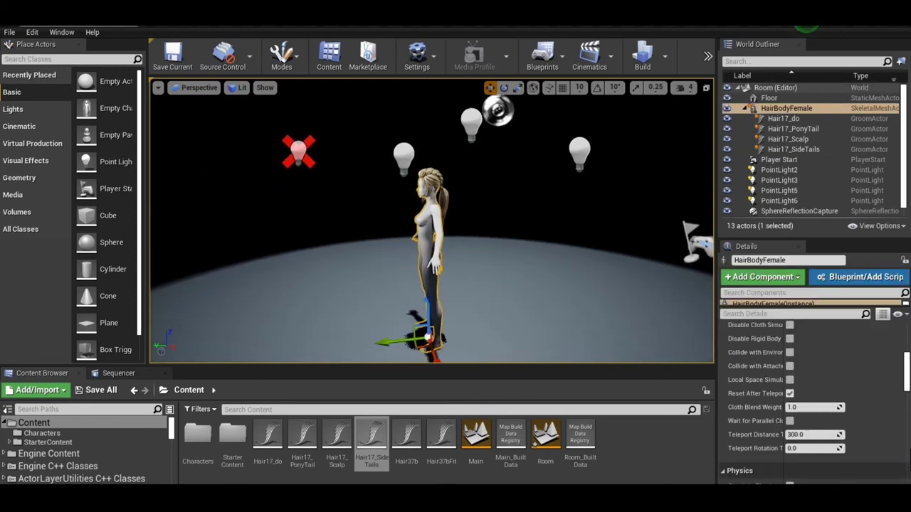
drag(388, 342, 313, 359)
drag(382, 347, 411, 339)
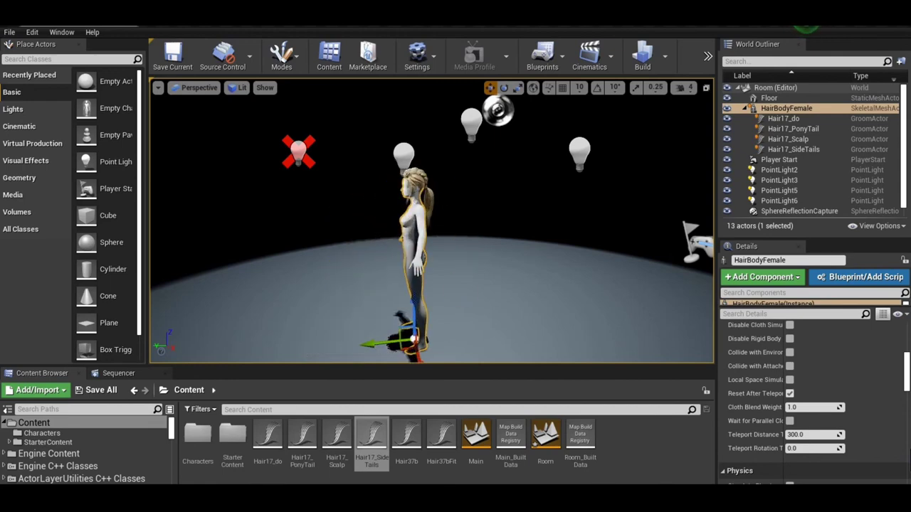
drag(490, 194, 487, 116)
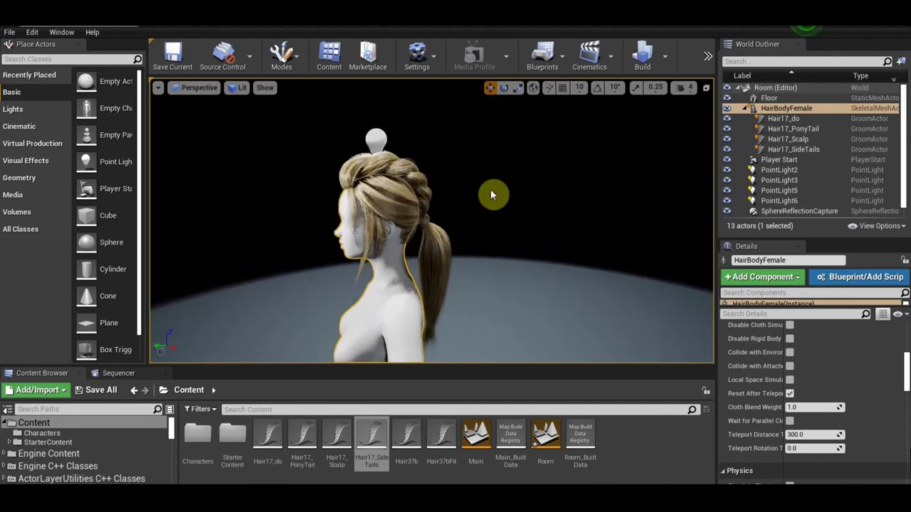